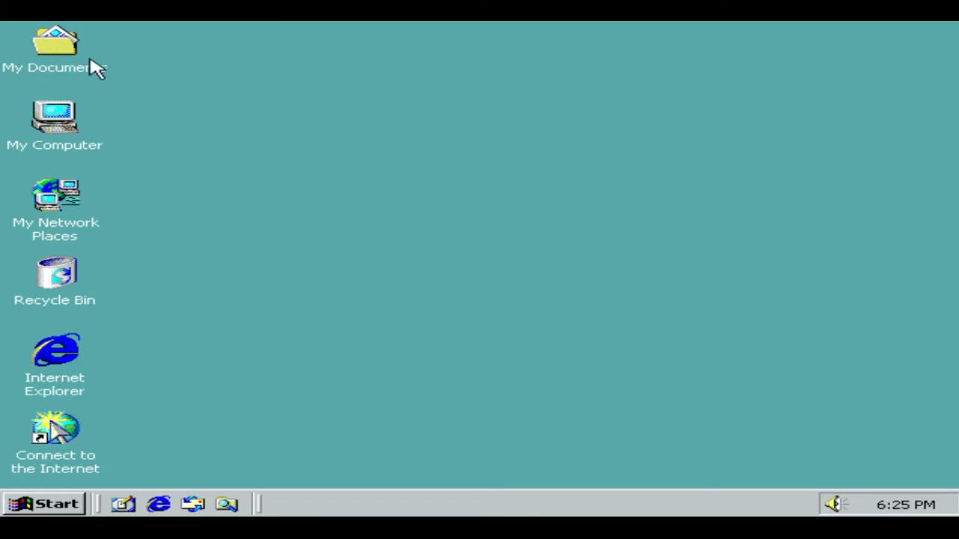
Open My Computer from the desktop for a brief look and close its window.
left_click(52, 506)
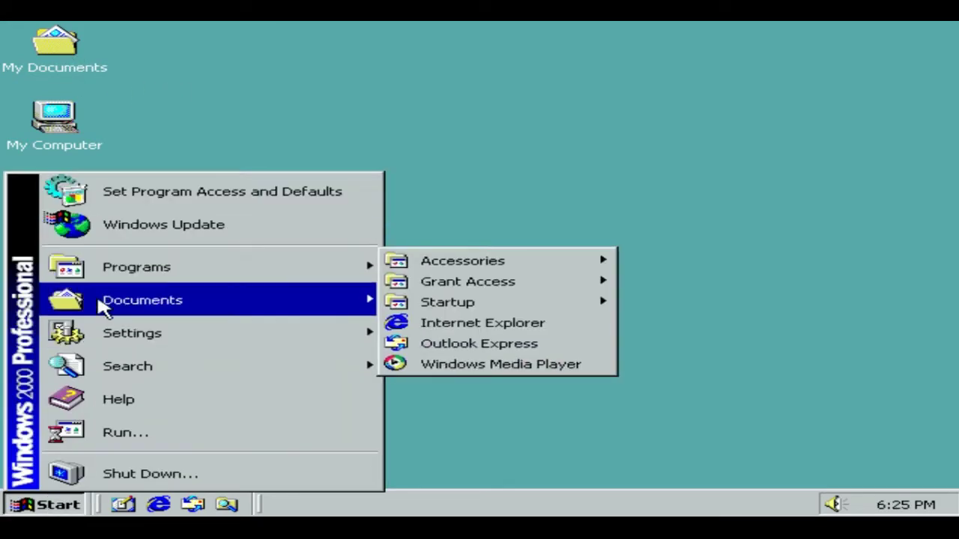
left_click(258, 120)
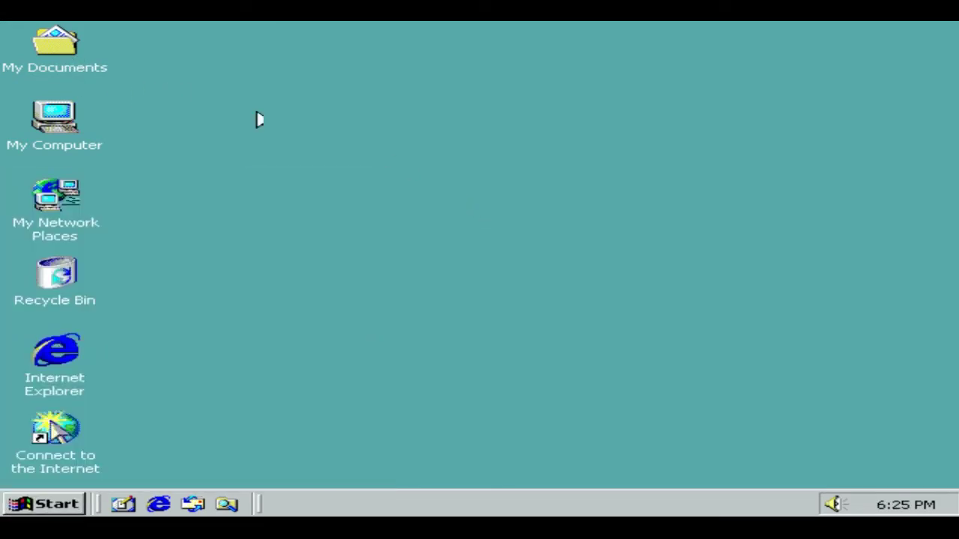
double_click(63, 117)
left_click(876, 79)
Review the Processes, Performance and Applications views in Windows Task Manager, and close it.
right_click(548, 496)
left_click(610, 458)
left_click_drag(563, 50, 752, 51)
left_click(507, 90)
left_click(582, 96)
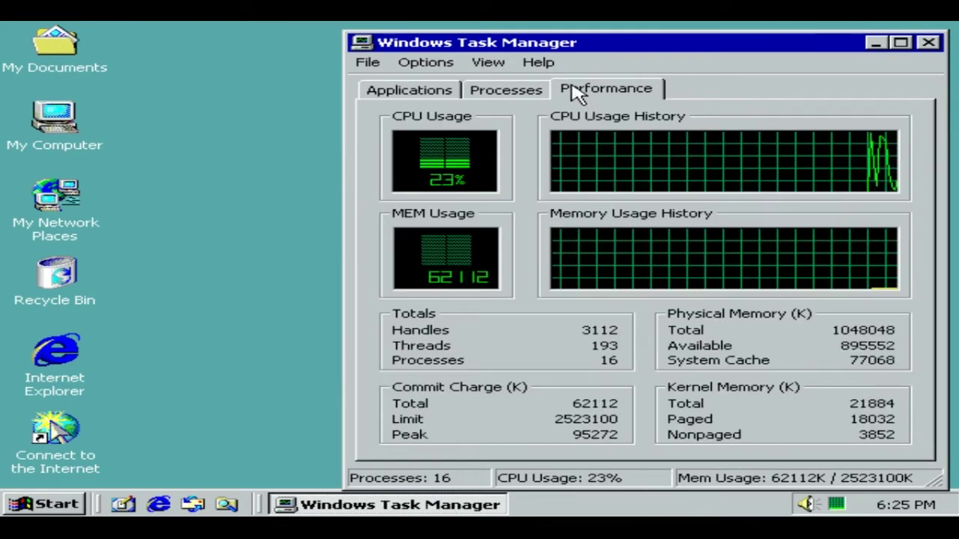
left_click(478, 94)
left_click(419, 92)
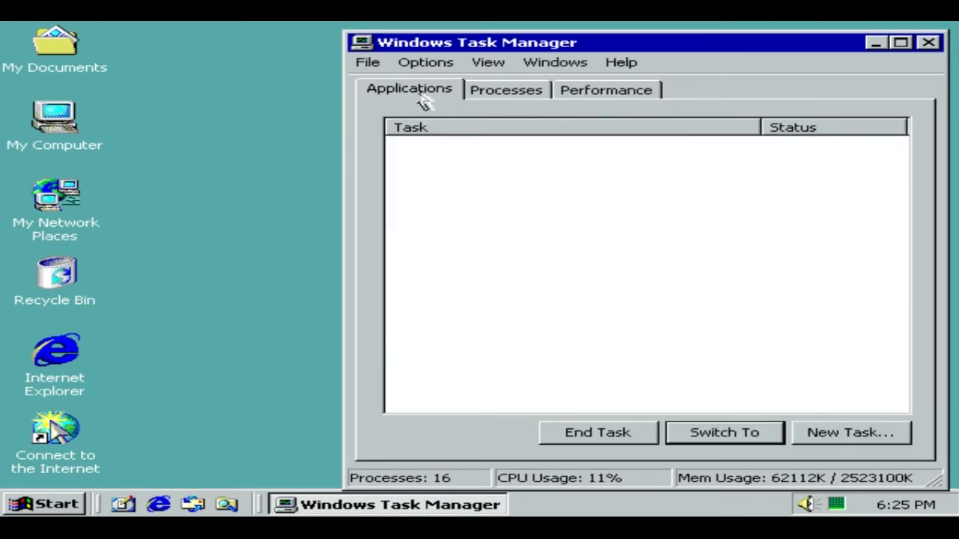
left_click(928, 43)
Start Windows Media Player from the Entertainment group of the accessories.
left_click(53, 503)
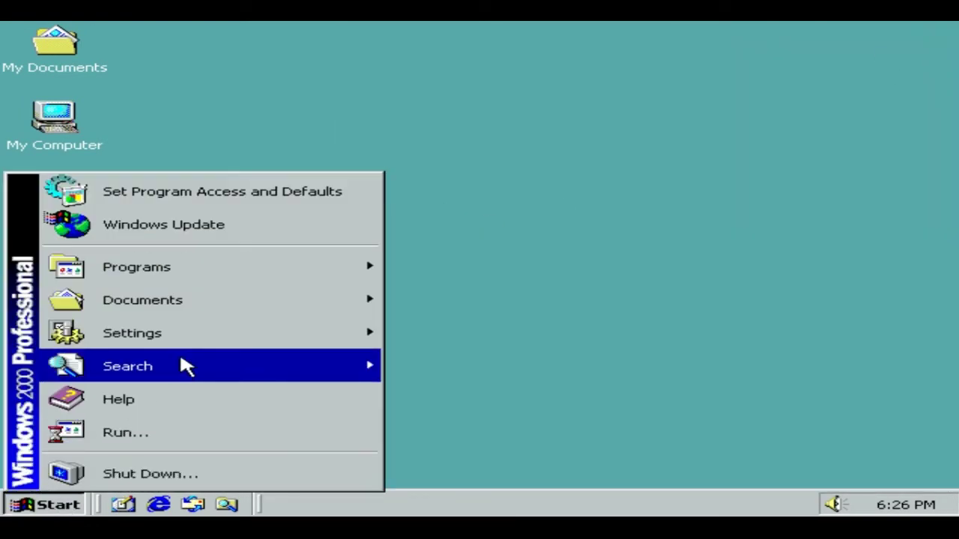
mouse_move(246, 269)
mouse_move(453, 268)
mouse_move(671, 239)
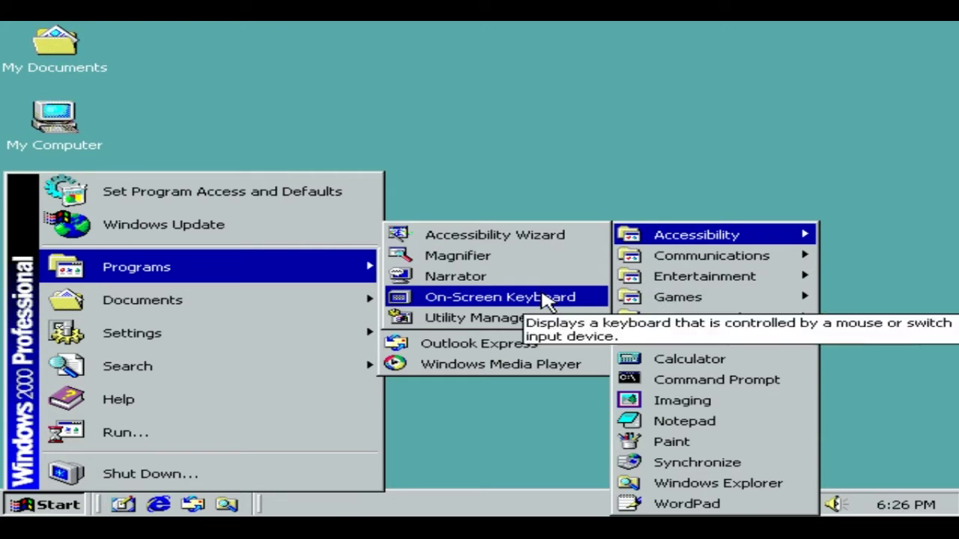
mouse_move(681, 262)
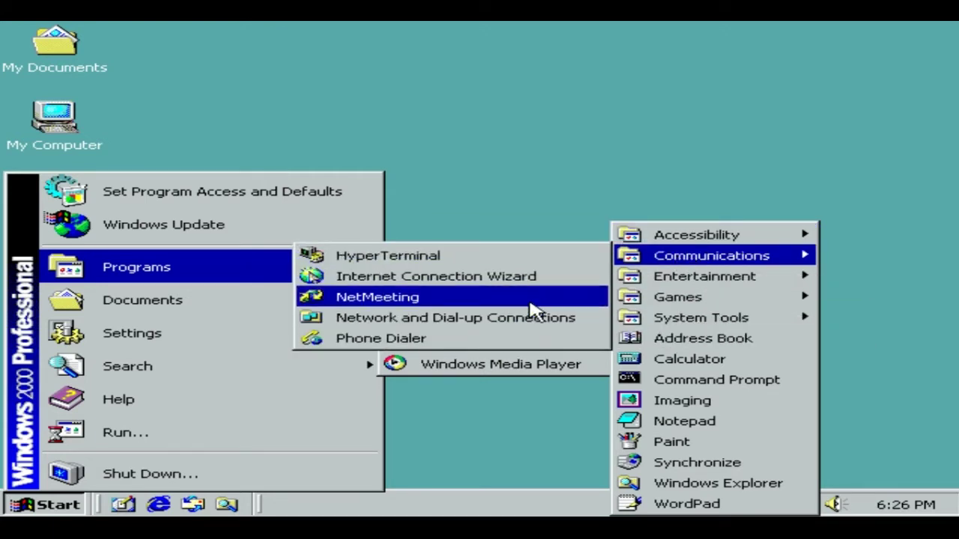
mouse_move(632, 288)
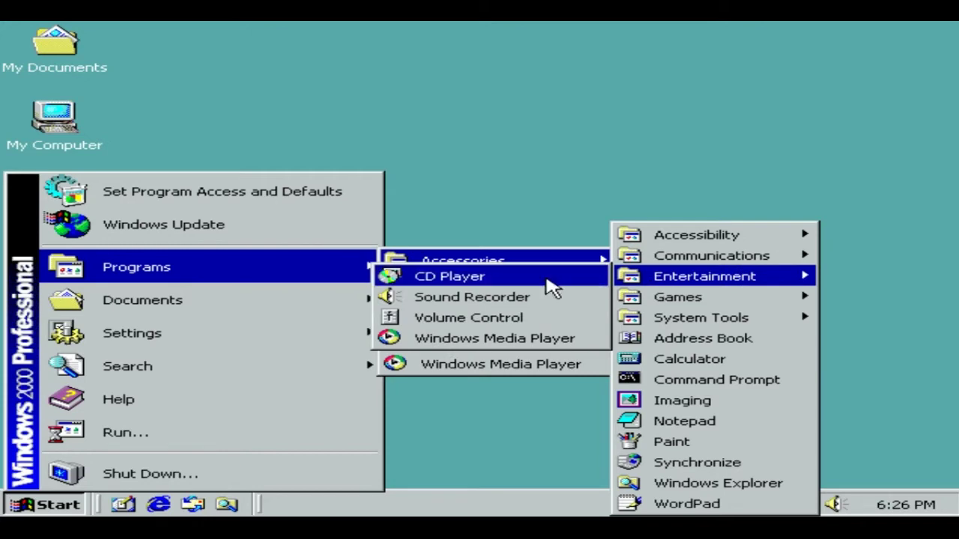
left_click(539, 336)
Complete the Windows Media Player 9 Series setup with the preselected file types, and turn the playback volume up to maximum.
left_click(708, 470)
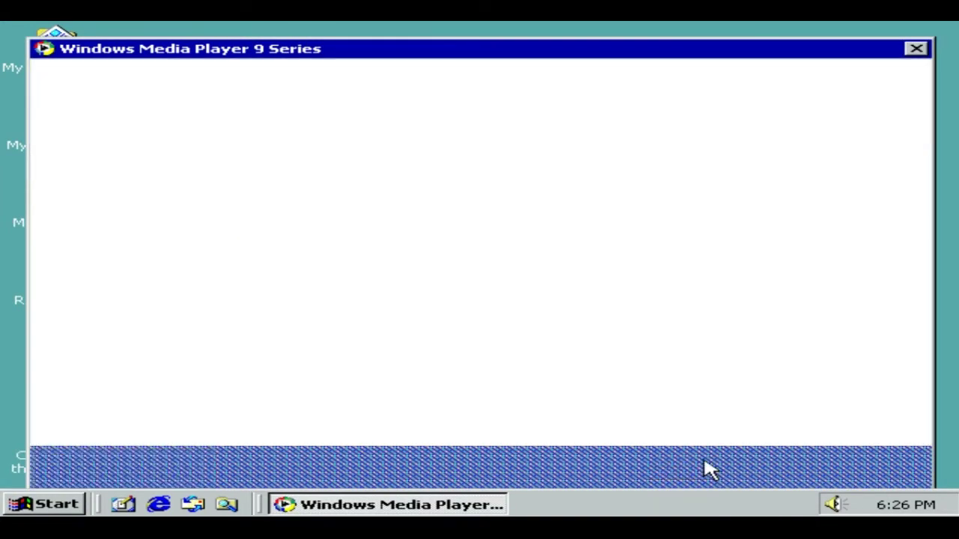
left_click(702, 465)
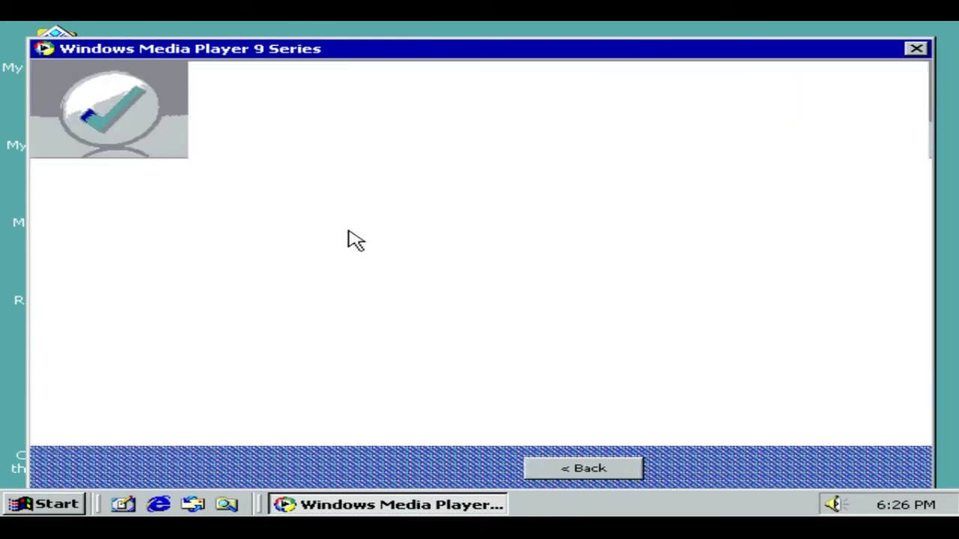
left_click(681, 471)
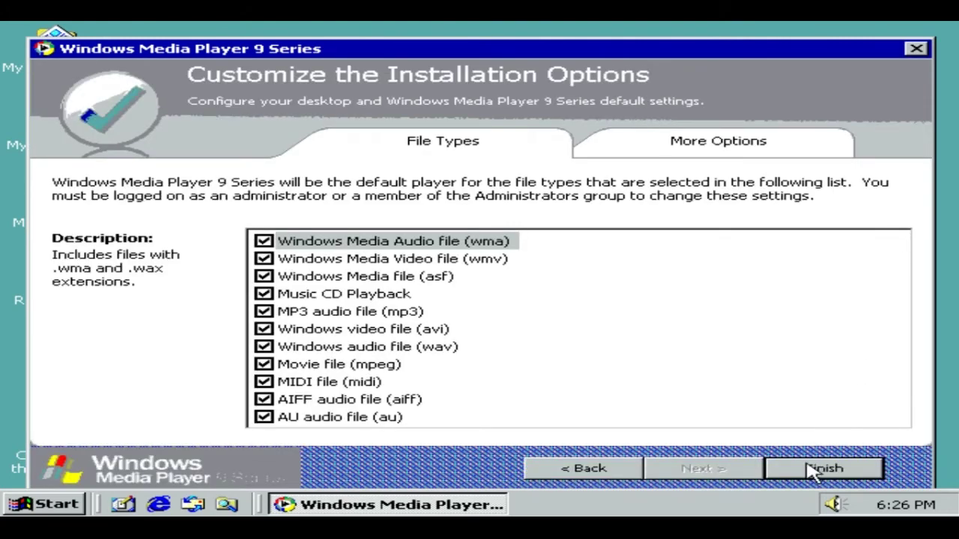
left_click(809, 468)
left_click_drag(446, 458, 491, 457)
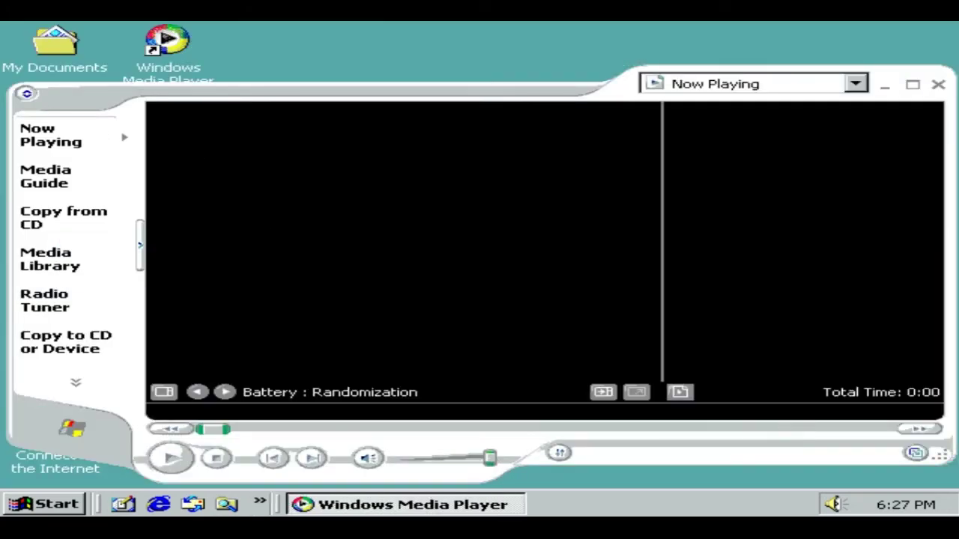
View the available visualizations and the About information in Windows Media Player, and close the player.
right_click(392, 200)
mouse_move(529, 92)
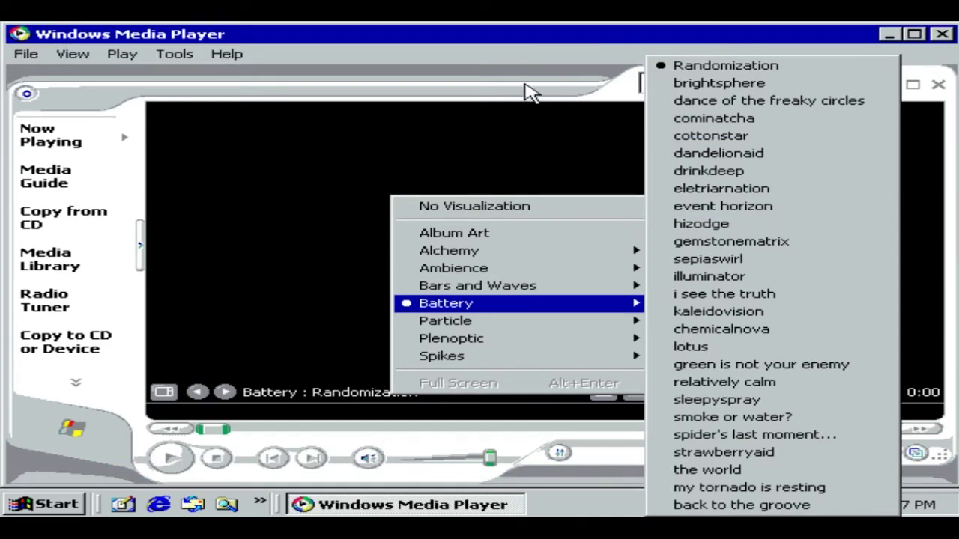
left_click(229, 57)
left_click(271, 157)
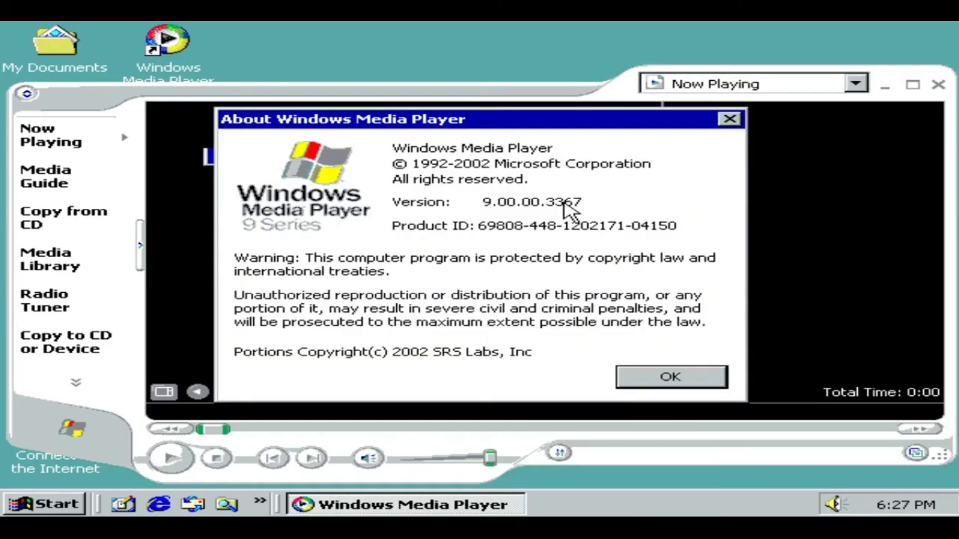
left_click(670, 376)
left_click(938, 84)
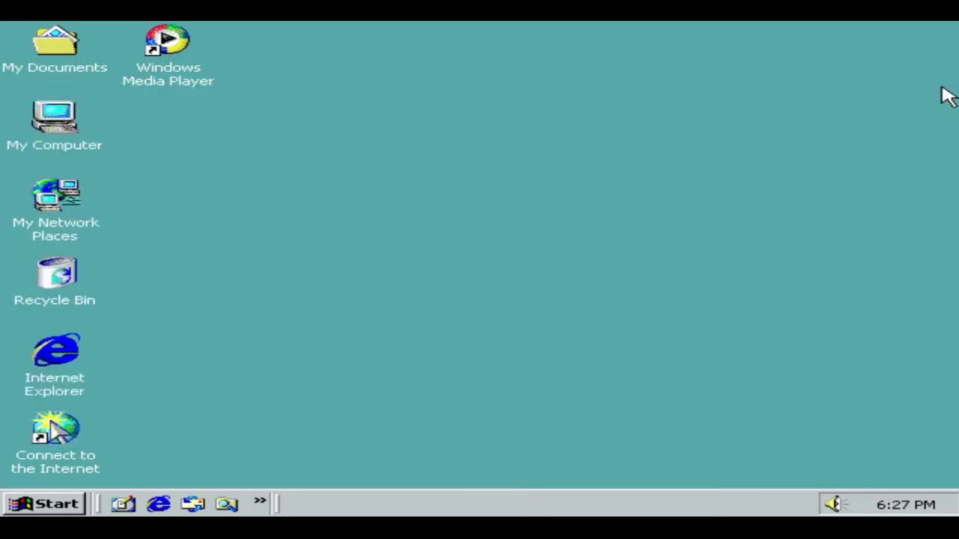
Open System Information from the System Tools accessories, view the System Summary, and close it.
left_click(46, 504)
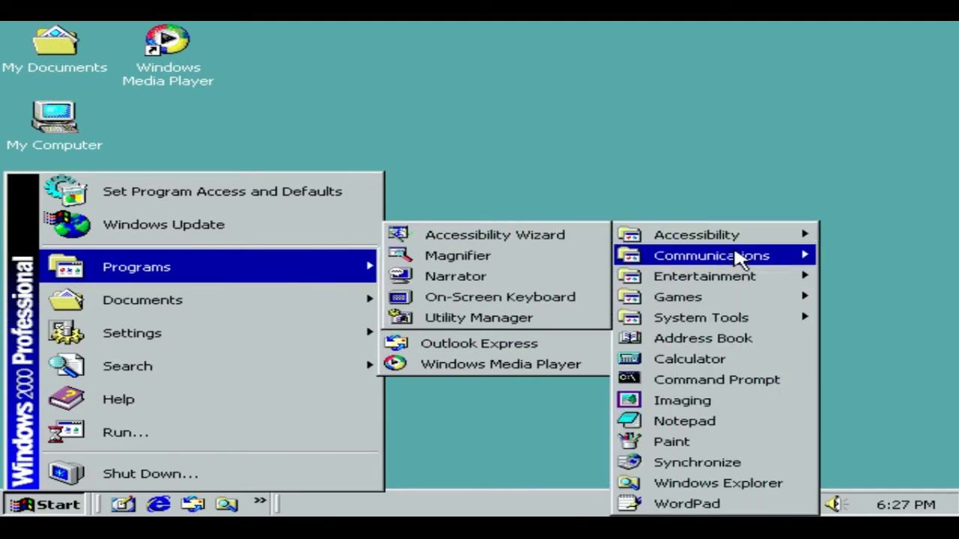
mouse_move(741, 279)
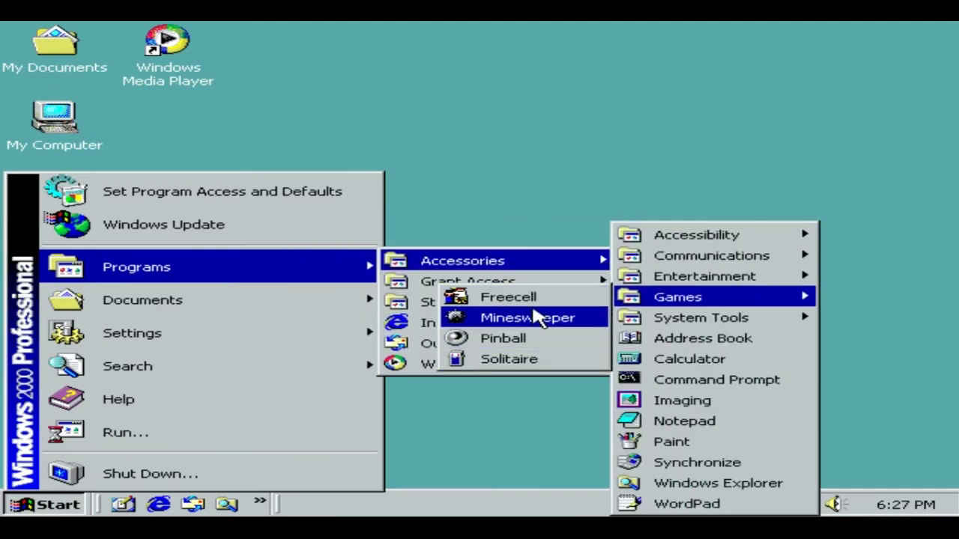
mouse_move(665, 319)
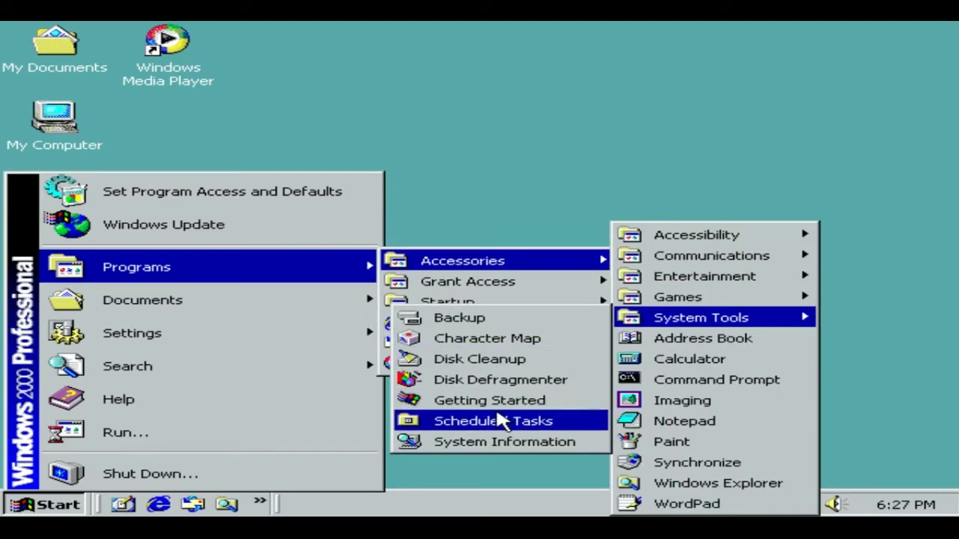
left_click(520, 448)
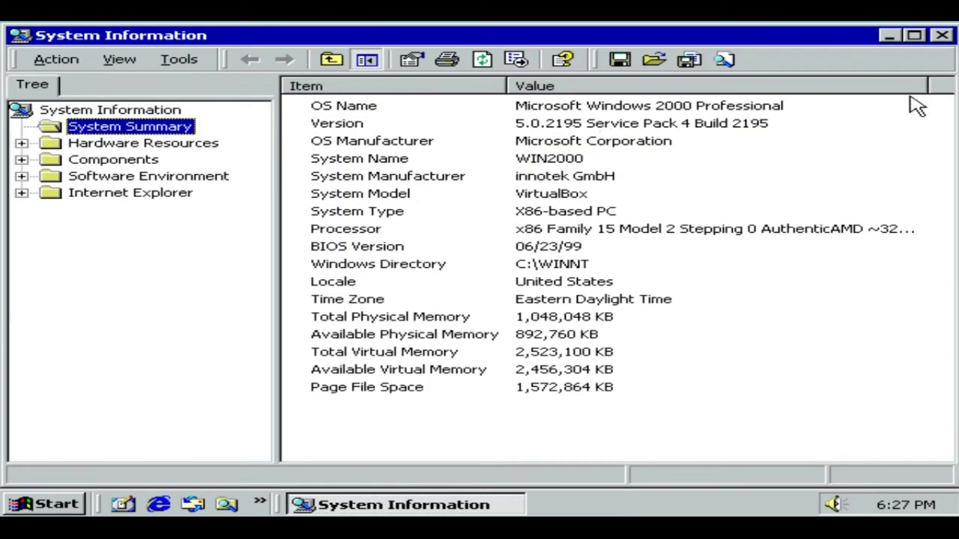
left_click(942, 35)
Look through the accessories and Grant Access programs, and start Internet Explorer.
left_click(71, 505)
mouse_move(321, 278)
mouse_move(528, 271)
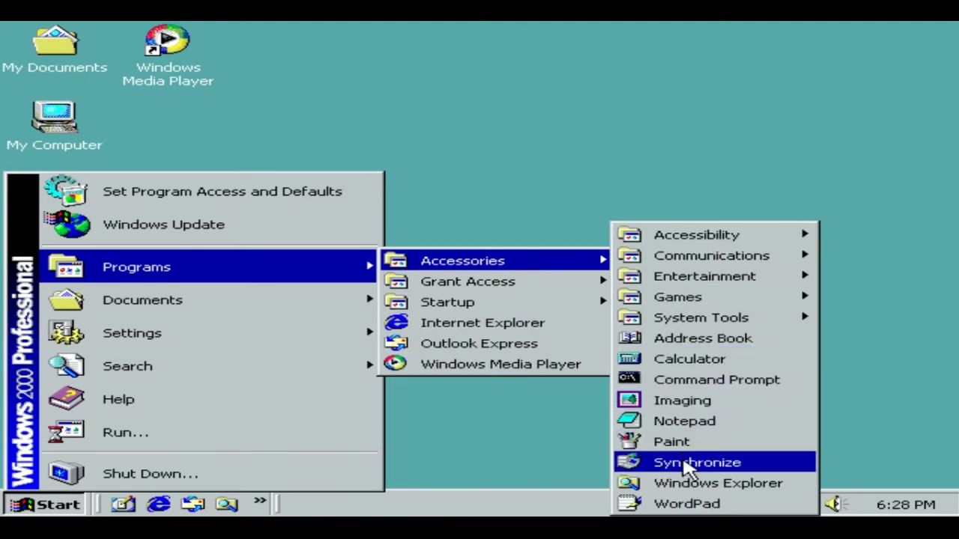
mouse_move(416, 288)
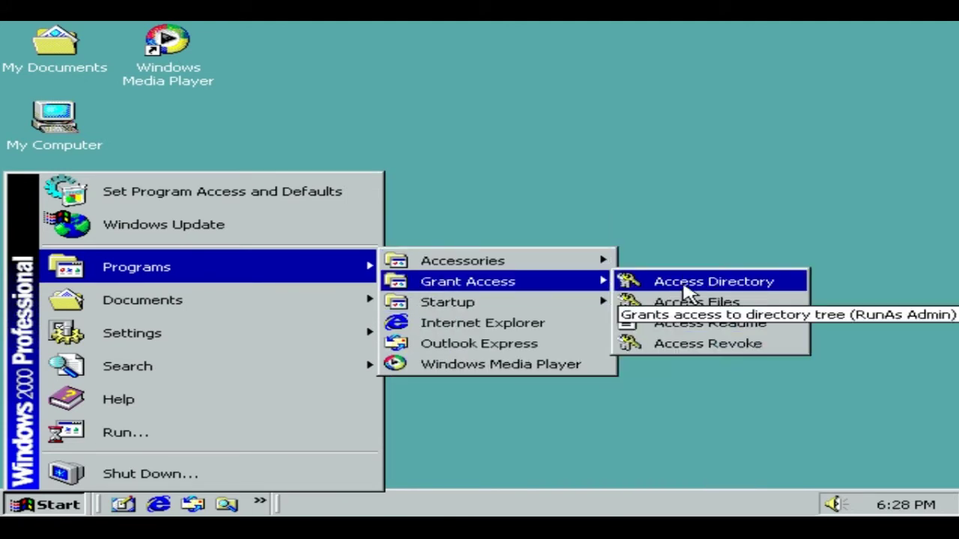
left_click(486, 326)
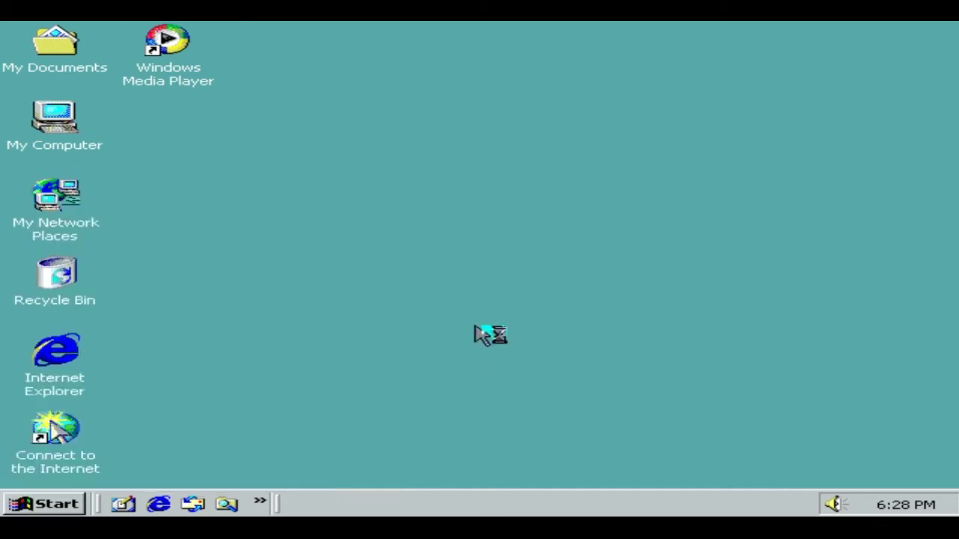
Complete the Internet Connection Wizard for a local area network connection with automatic discovery of the proxy server.
left_click(485, 298)
left_click(676, 474)
left_click(497, 327)
left_click(669, 473)
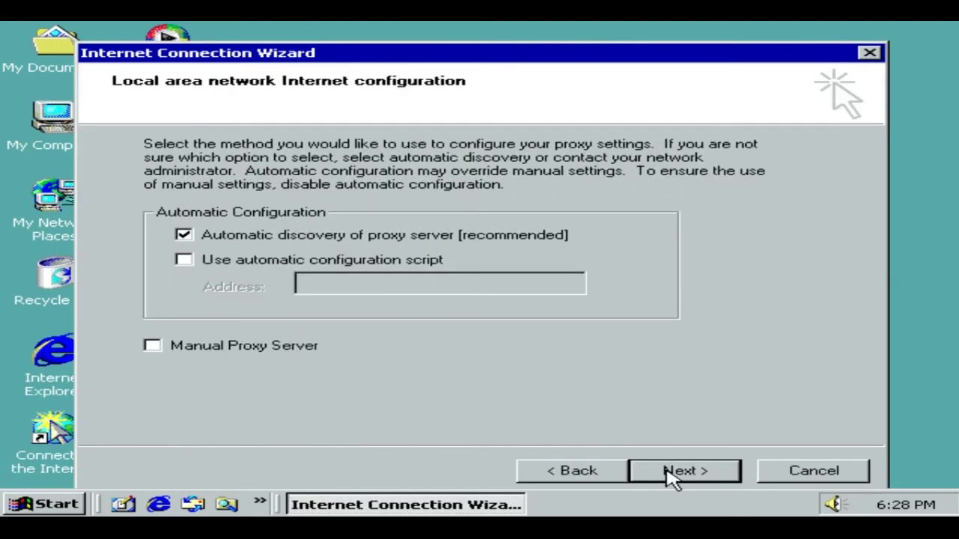
left_click(669, 473)
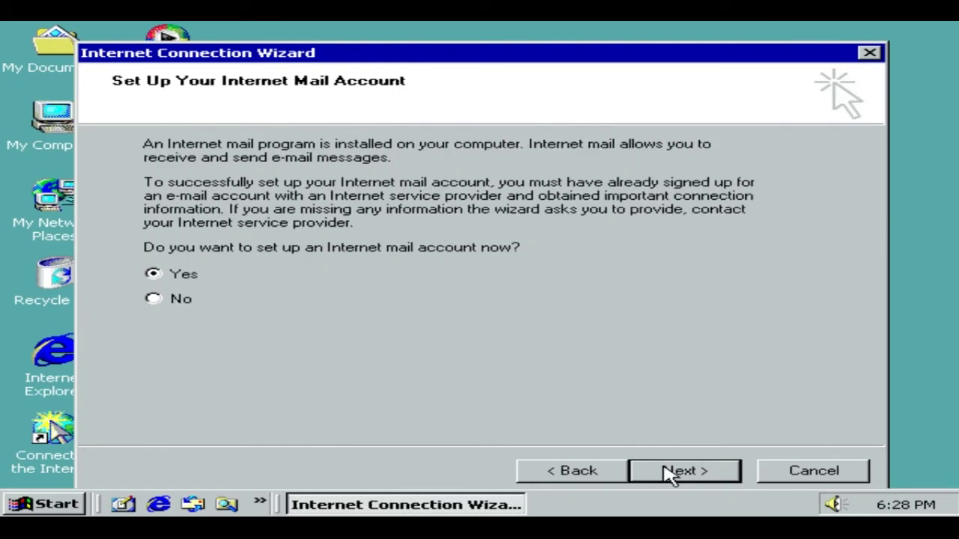
left_click(674, 472)
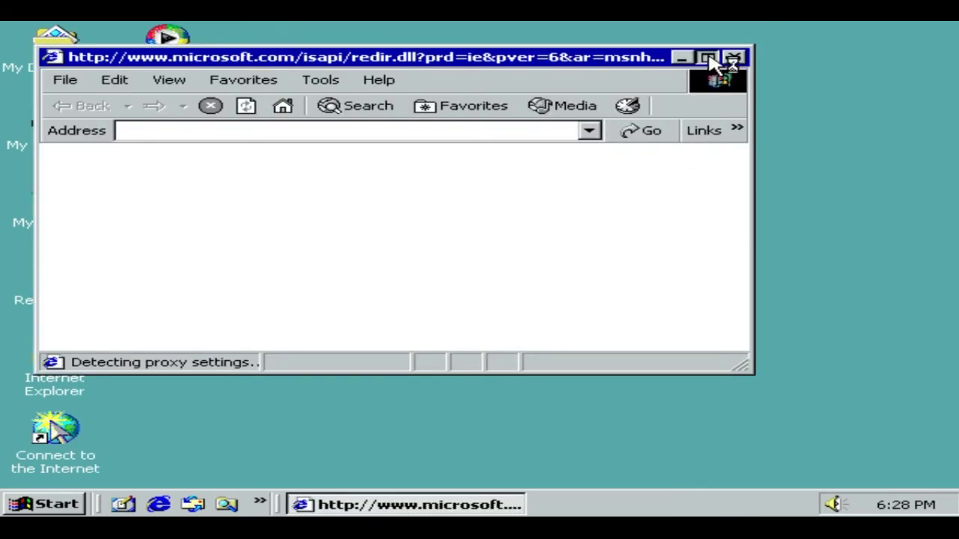
Maximize the Internet Explorer window, view its About information, and close the browser.
left_click(710, 57)
left_click(339, 53)
left_click(384, 173)
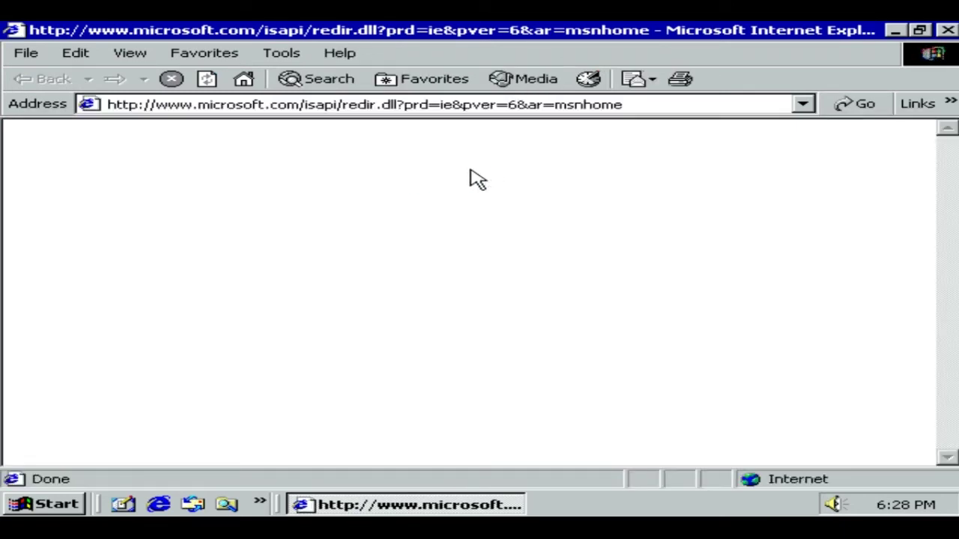
left_click(946, 31)
Browse My Network Places to the shared items of the Win2000 computer, and close the window.
double_click(55, 199)
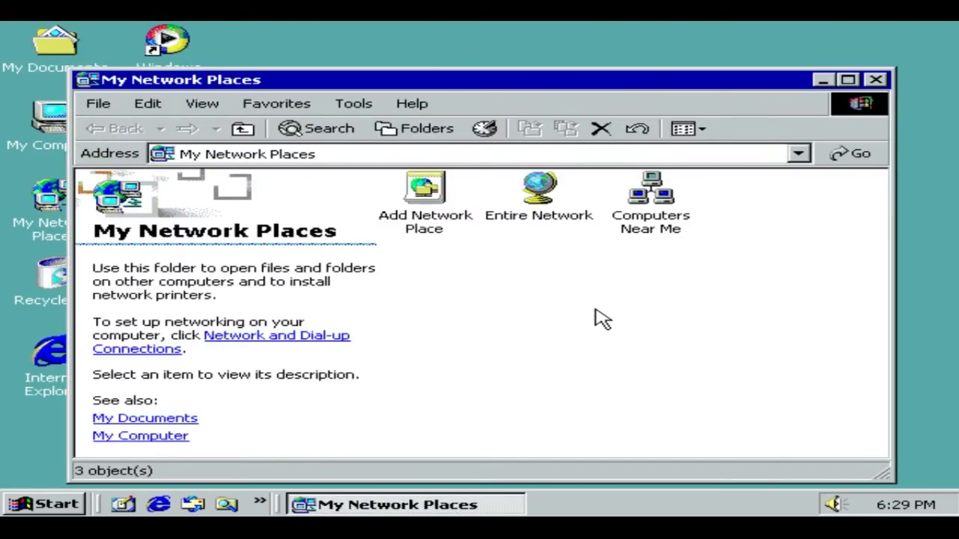
double_click(664, 212)
double_click(433, 191)
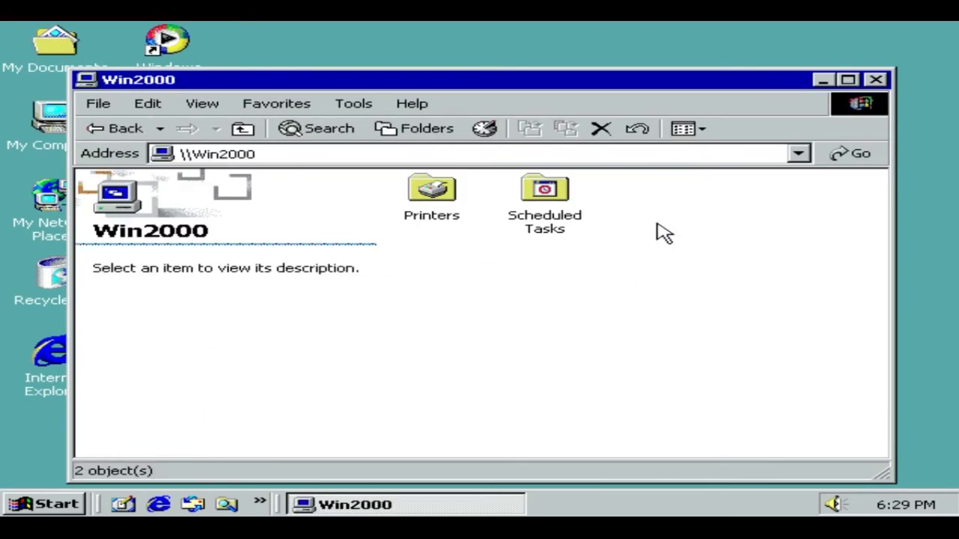
left_click(875, 79)
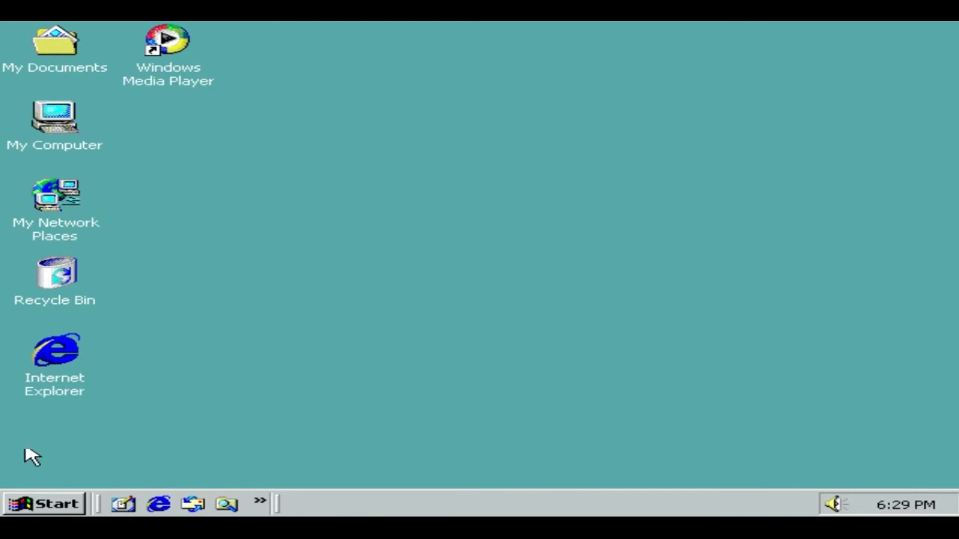
Open the Control Panel in a maximized window and go to Administrative Tools.
left_click(45, 504)
mouse_move(299, 333)
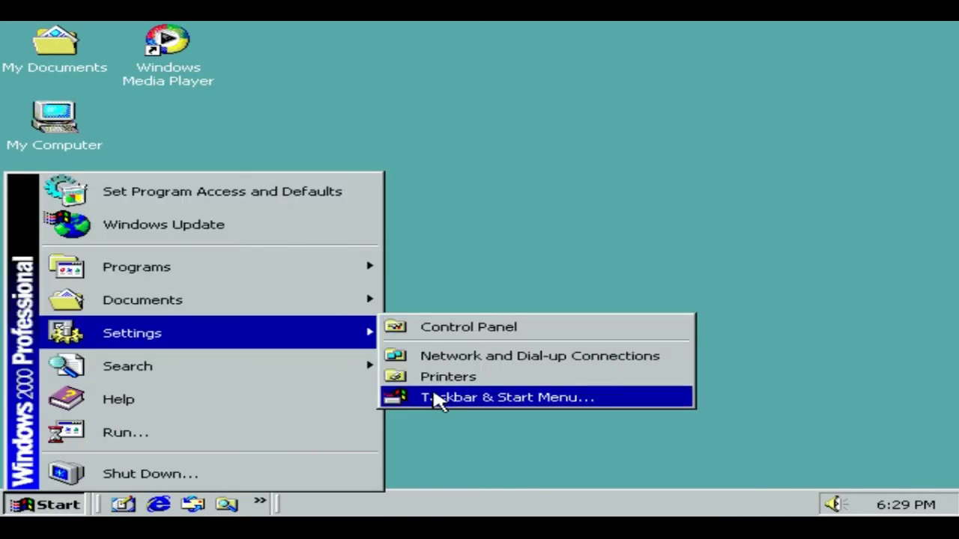
left_click(469, 327)
left_click(878, 101)
scroll(650, 270, "down", 1)
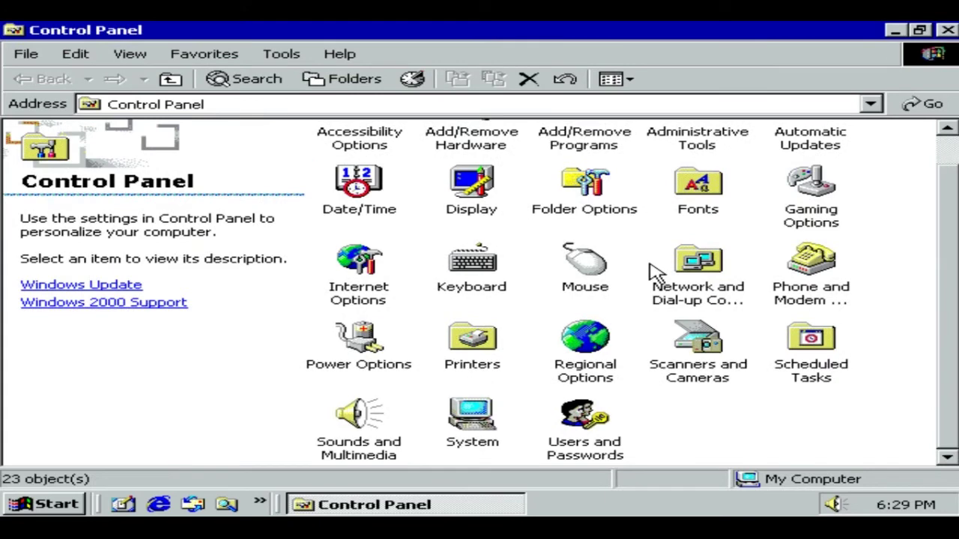
scroll(651, 271, "up", 1)
double_click(709, 163)
Open the Services console, look through the list of local services, and close it.
key("s")
key("Return")
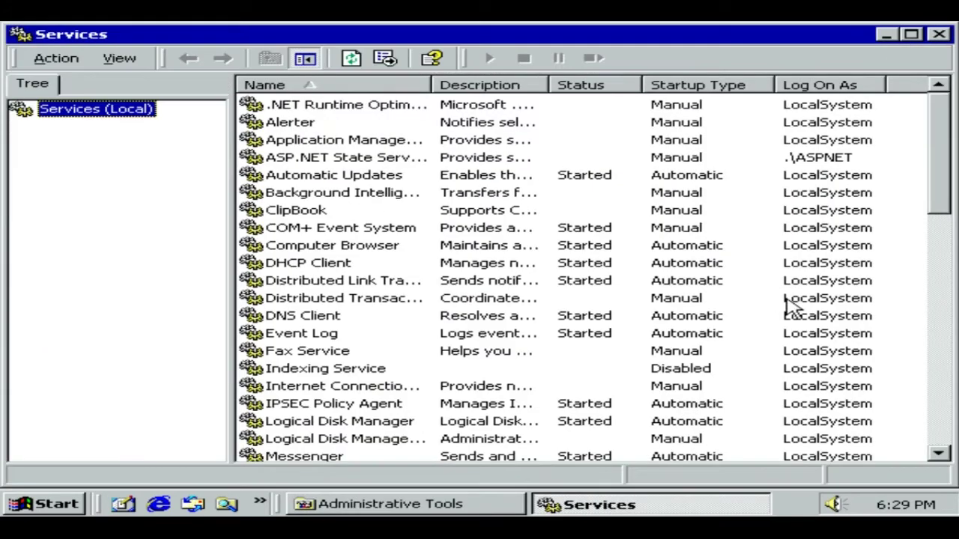
left_click_drag(938, 150, 945, 54)
left_click(939, 34)
Open Computer Management and show the Users folder under Local Users and Groups.
double_click(471, 141)
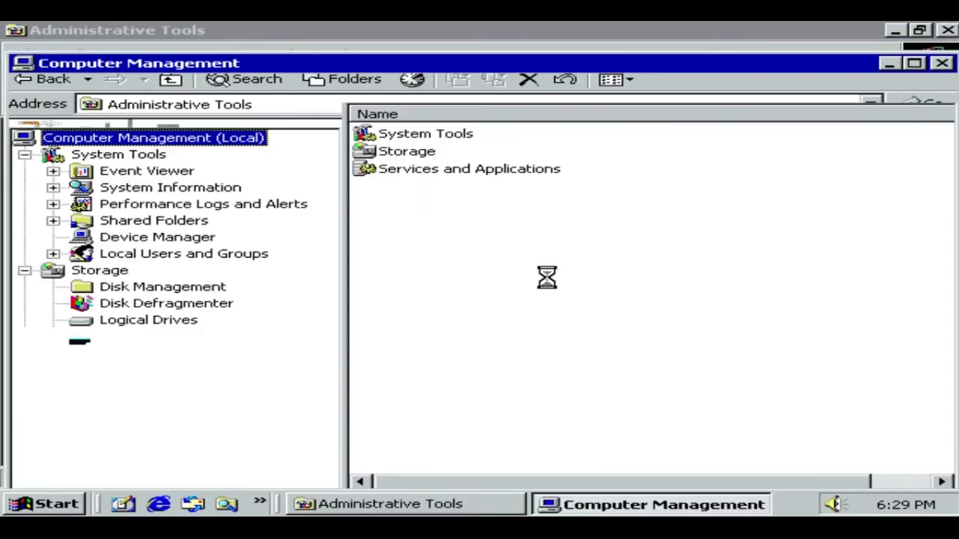
double_click(142, 253)
left_click(148, 269)
Create a local user obitnerd with an account password that the user cannot change, never expires and needs no change at next logon.
right_click(490, 300)
left_click(606, 318)
type("obitnerd")
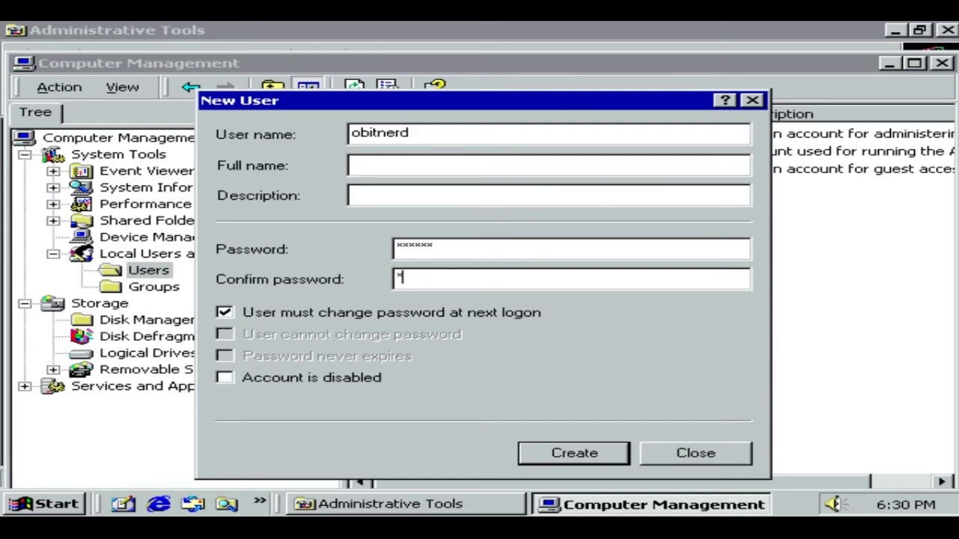
left_click(386, 313)
left_click(574, 453)
left_click(696, 453)
View obitnerd's group membership and the groups available to add, cancel without changes, and close Computer Management.
right_click(411, 187)
left_click(472, 303)
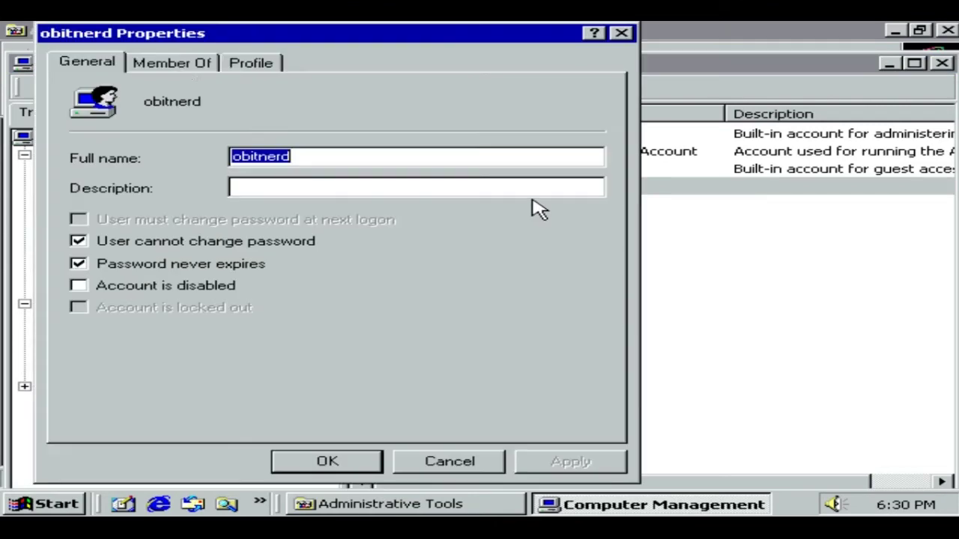
left_click(173, 61)
left_click(124, 415)
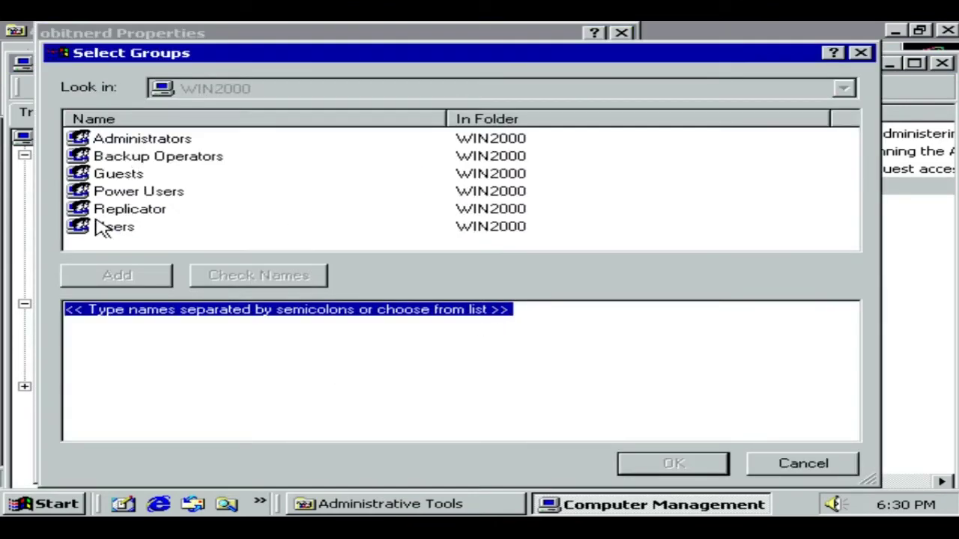
left_click(803, 462)
key("Escape")
left_click(943, 63)
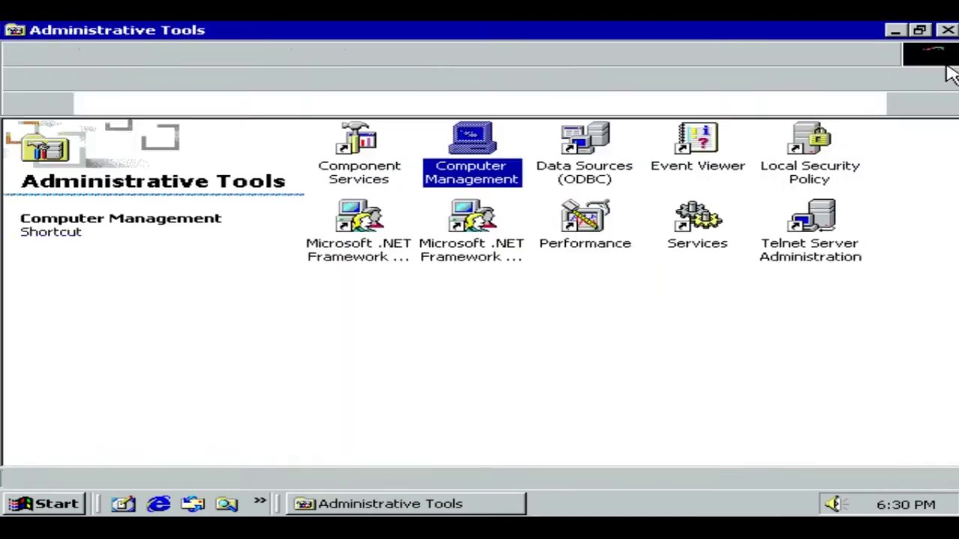
left_click(41, 79)
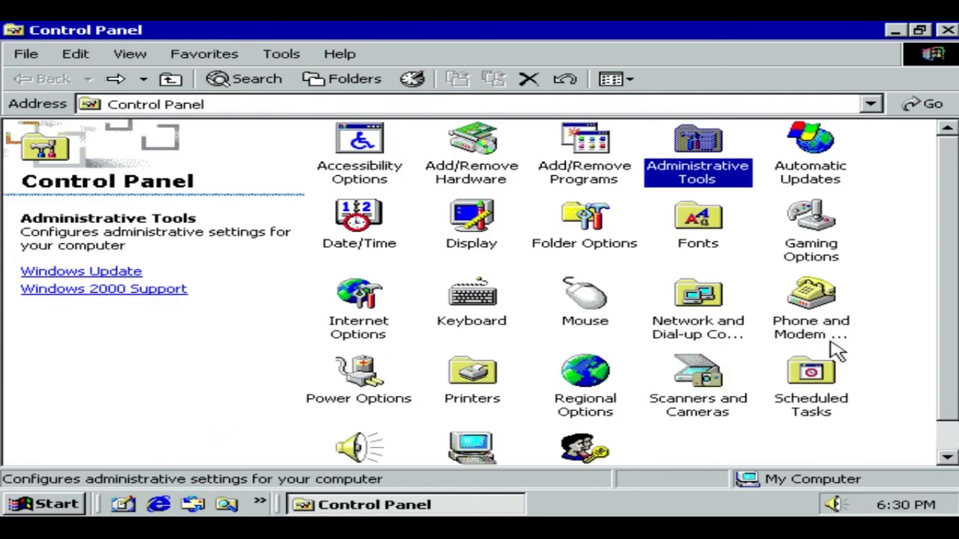
double_click(360, 298)
type("www.google.com.br")
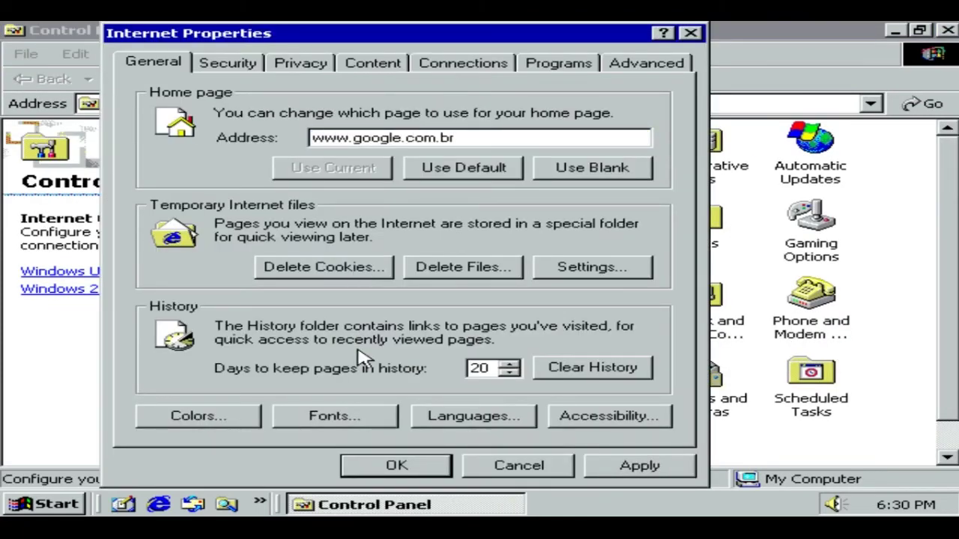
left_click(396, 465)
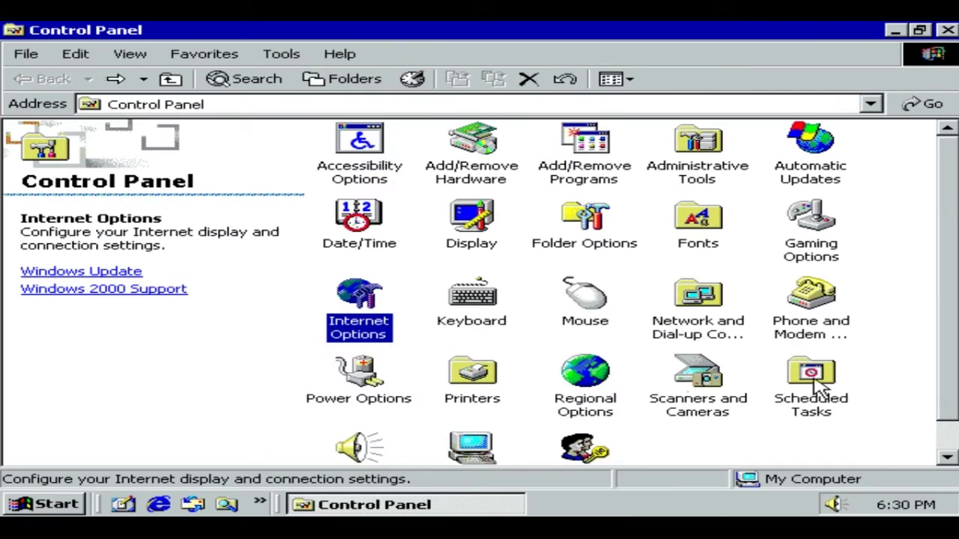
Review the general, network identification and hardware pages of System Properties, and check the installed devices in Device Manager.
scroll(820, 390, "down", 1)
double_click(472, 408)
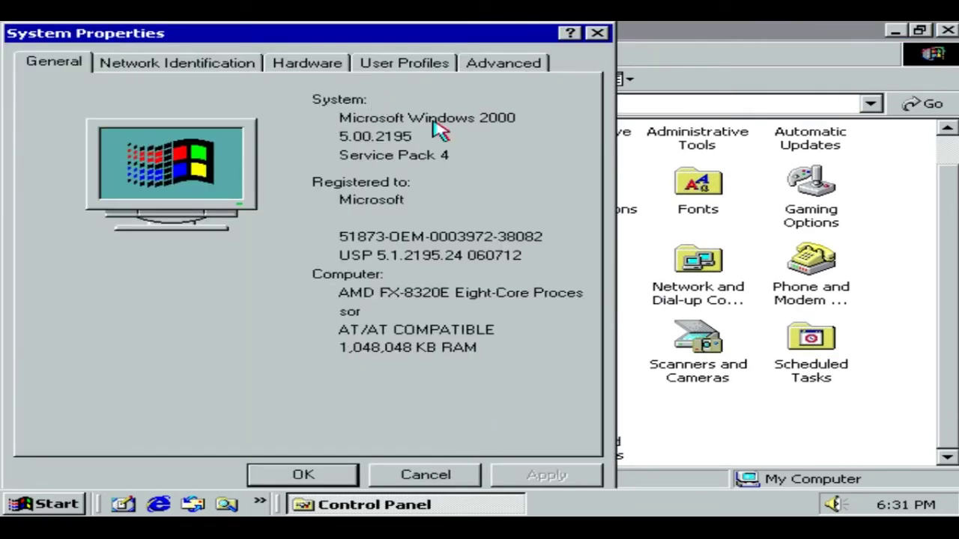
left_click(134, 65)
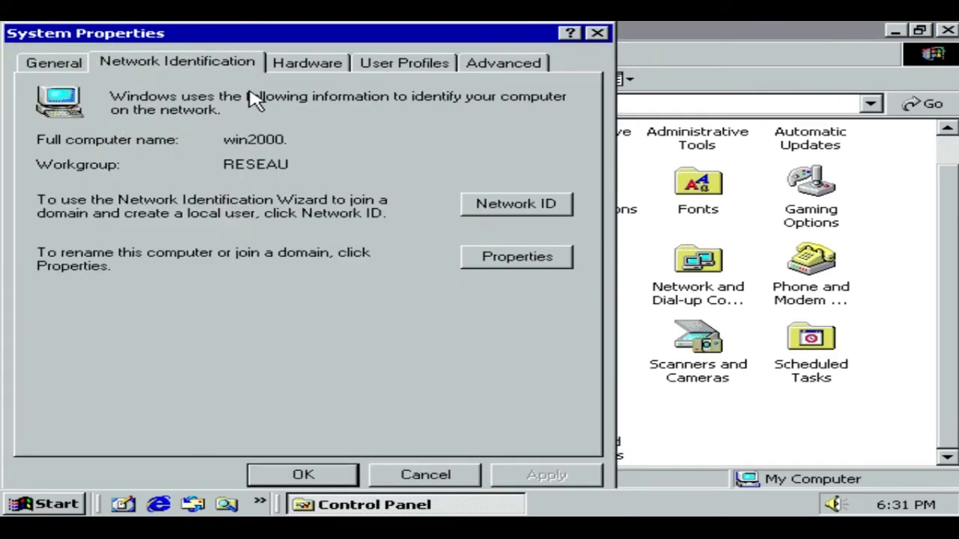
left_click(304, 63)
left_click(546, 304)
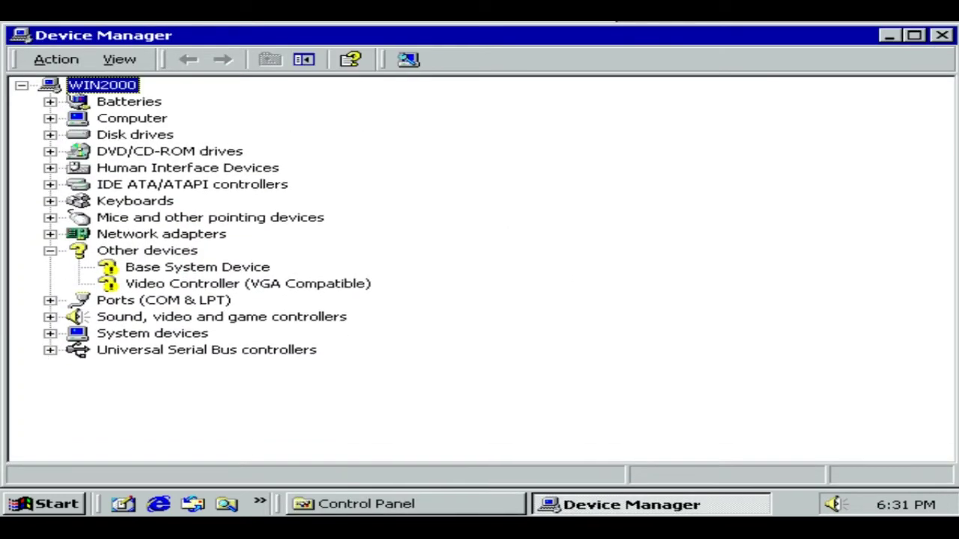
left_click(941, 36)
Look through the advanced system options for performance, environment variables, and startup and recovery, and cancel System Properties.
left_click(503, 62)
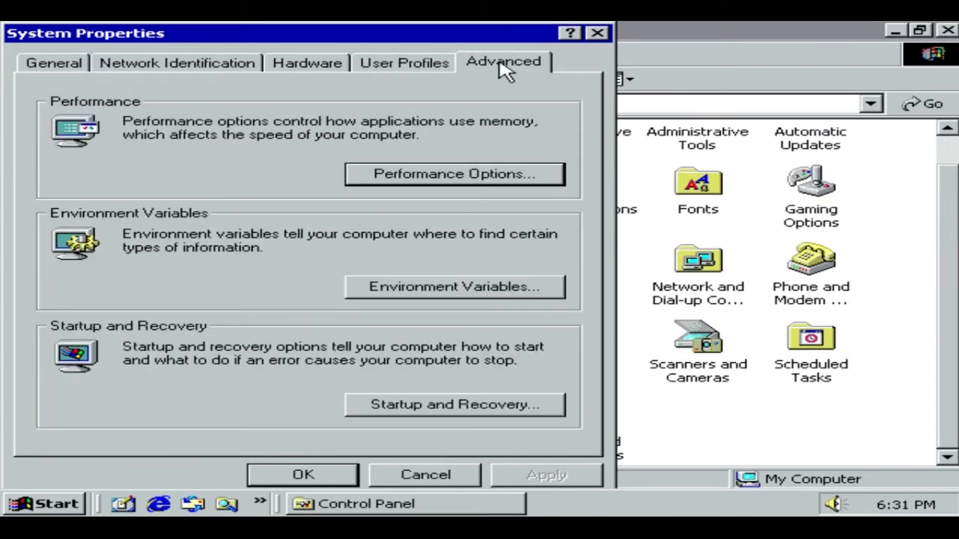
left_click(408, 172)
left_click(455, 308)
left_click(458, 406)
left_click(488, 462)
left_click(448, 479)
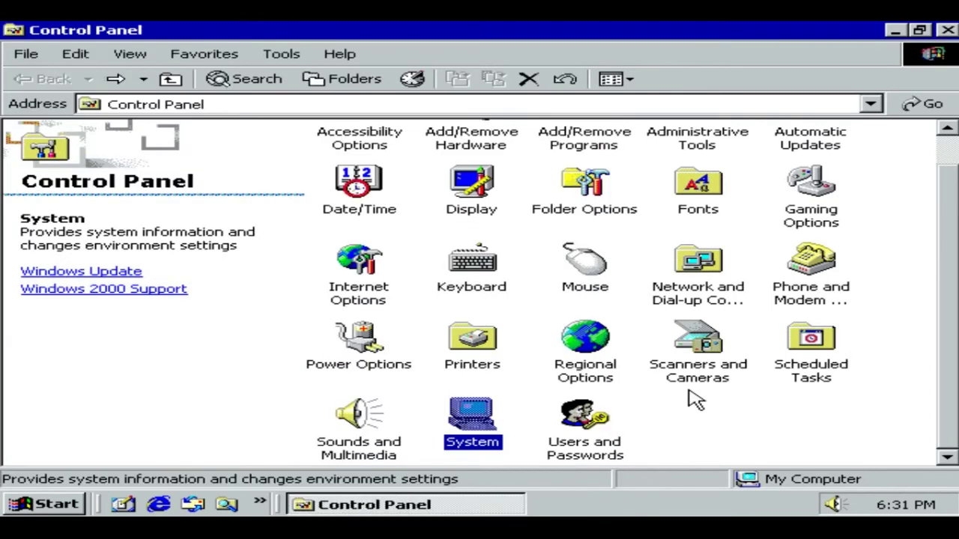
Close the Control Panel and start Internet Explorer on its home page, leaving its window minimized.
left_click(947, 30)
double_click(55, 349)
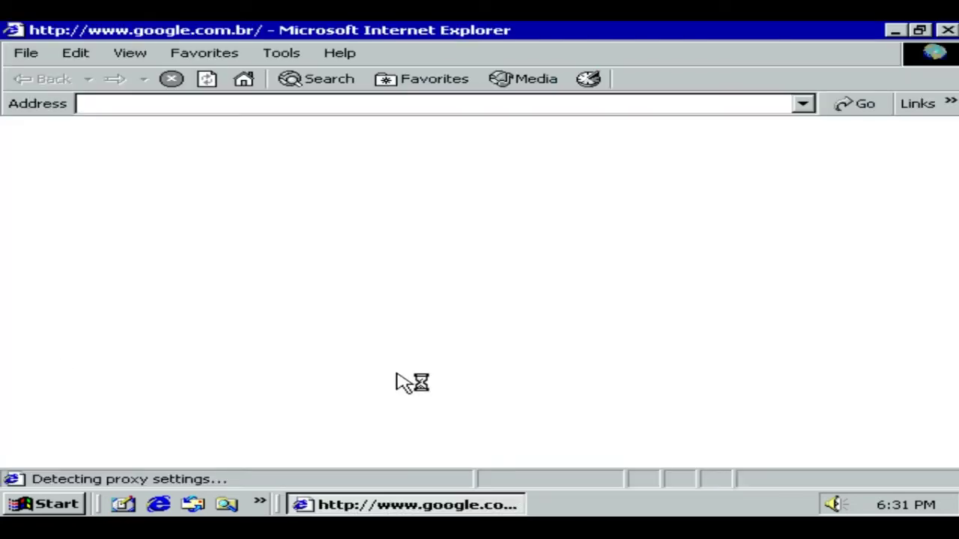
left_click(895, 30)
Apply the Chateau picture as desktop wallpaper in Display Properties, enabling Active Desktop for it.
right_click(589, 194)
left_click(633, 367)
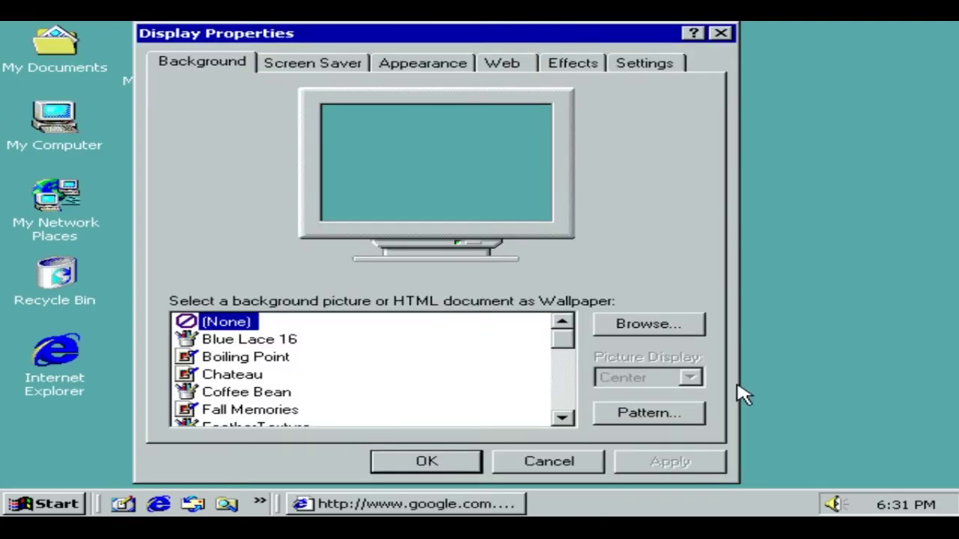
left_click(251, 357)
left_click(247, 392)
left_click(232, 375)
left_click(685, 462)
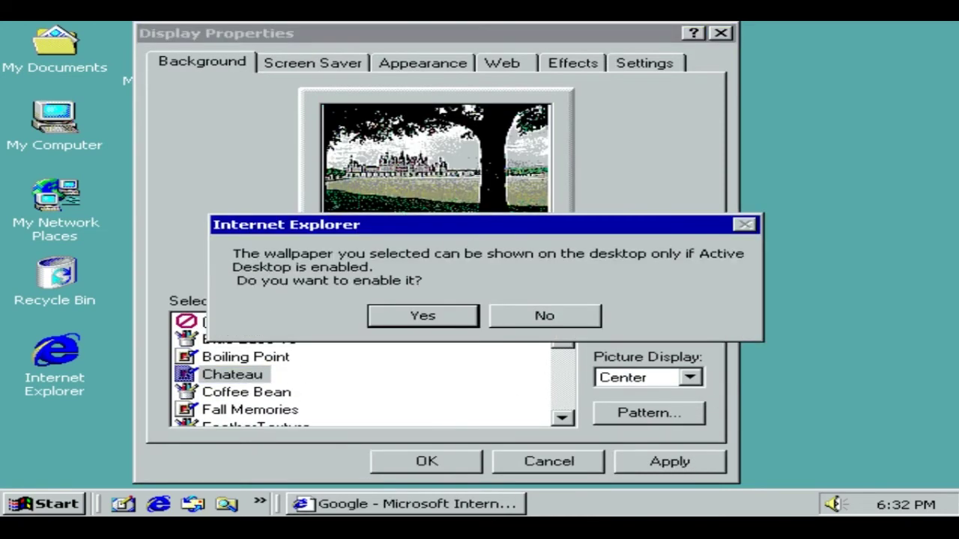
left_click(439, 318)
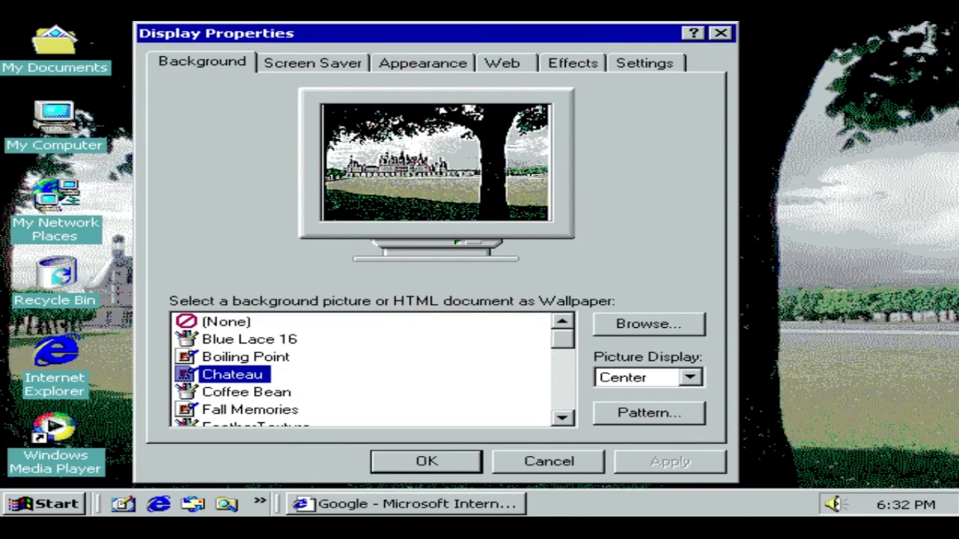
Set the screen area to 800 by 600 pixels and apply the new resolution.
left_click(629, 66)
left_click(407, 358)
left_click(401, 370)
left_click_drag(527, 362, 614, 358)
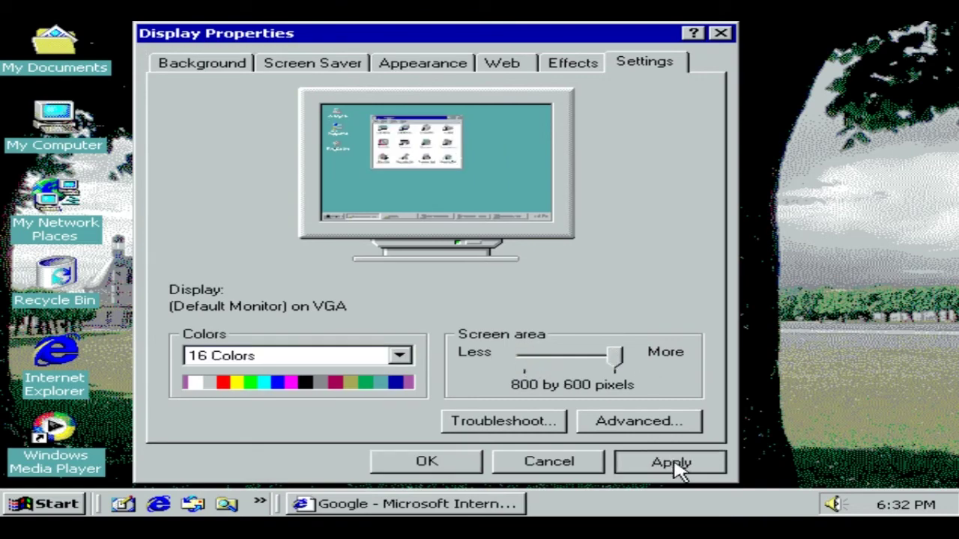
left_click(677, 464)
left_click(423, 329)
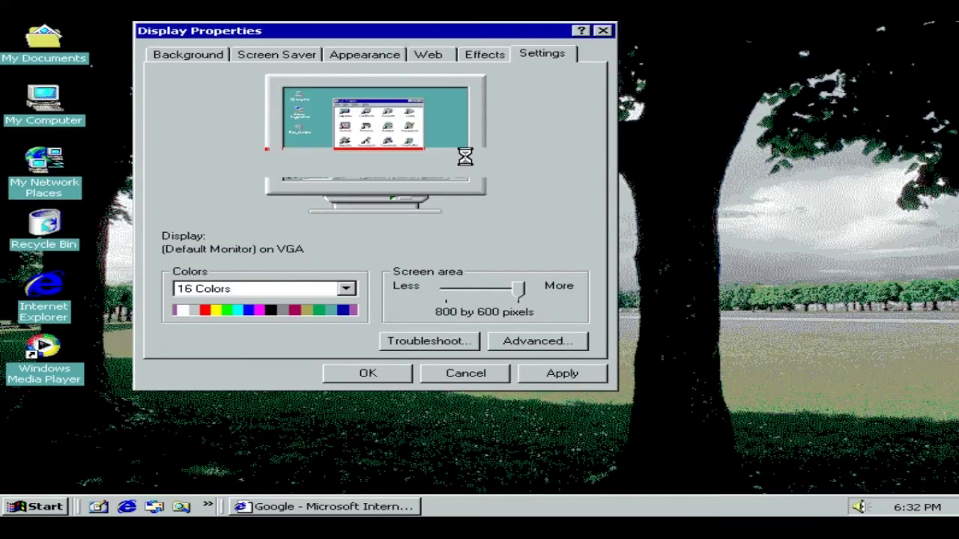
Preview the available wallpapers in Display Properties, with the dialog moved aside to uncover the desktop picture.
left_click_drag(412, 35, 716, 91)
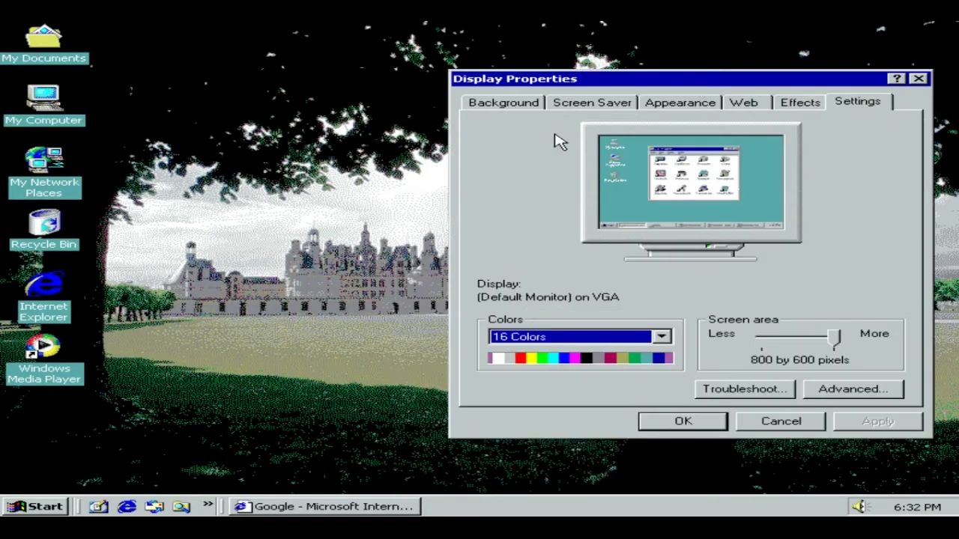
left_click(503, 102)
scroll(567, 373, "down", 1)
key("Down")
key("Down")
key("Down")
key("Down")
key("Down")
key("Down")
key("Down")
key("Down")
key("Down")
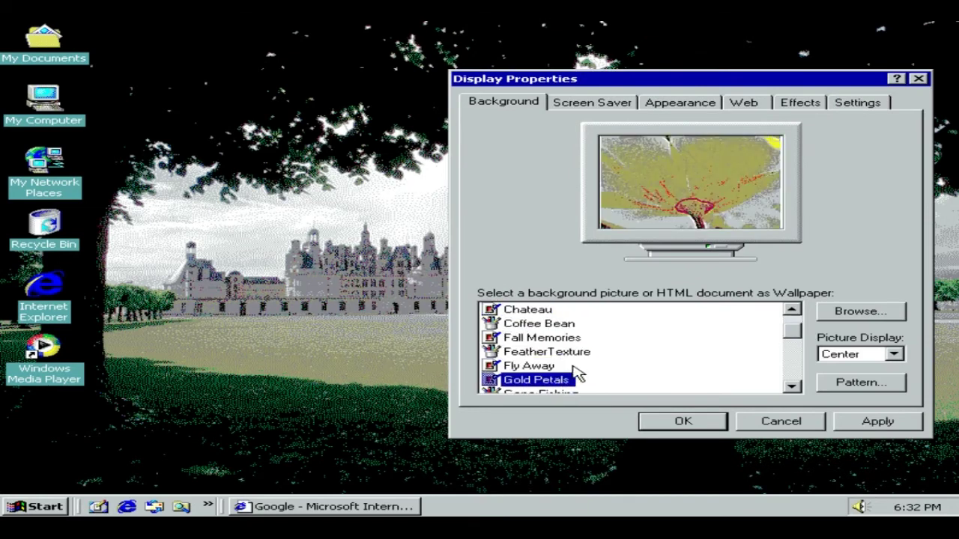
key("Down")
key("Down")
key("Down")
key("Down")
key("Down")
key("Down")
key("Down")
key("Down")
key("Down")
key("Down")
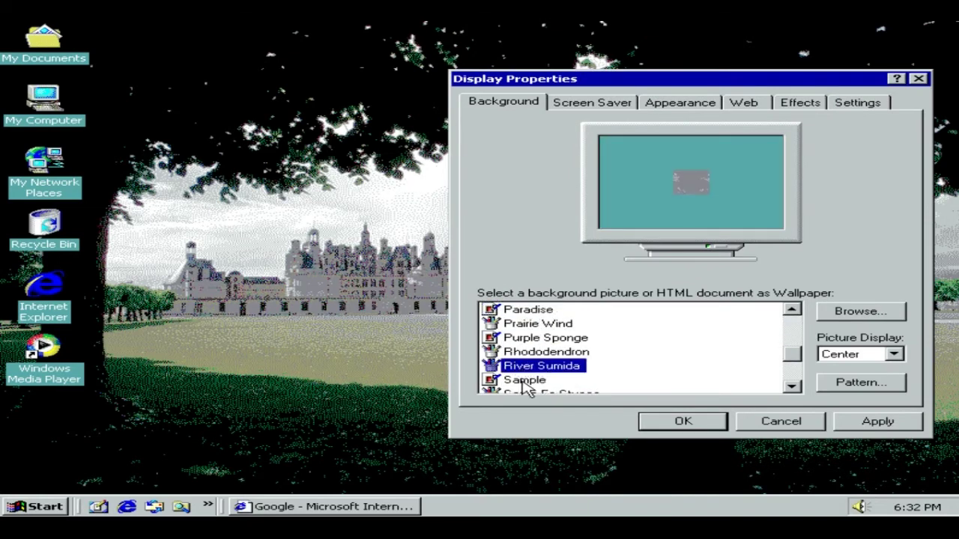
scroll(535, 371, "up", 8)
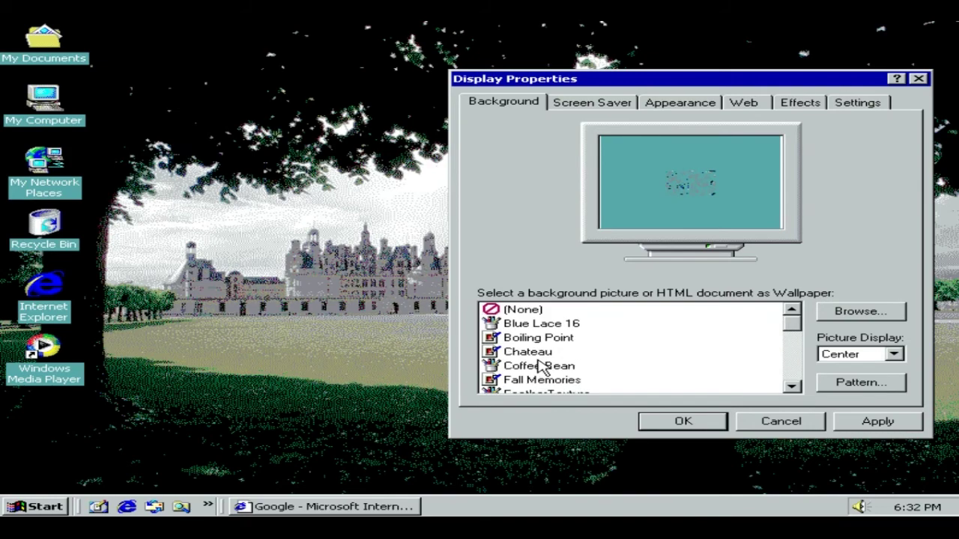
Look through the screen saver, appearance, web and effects settings, and cancel Display Properties.
left_click(592, 103)
left_click(697, 105)
left_click(749, 103)
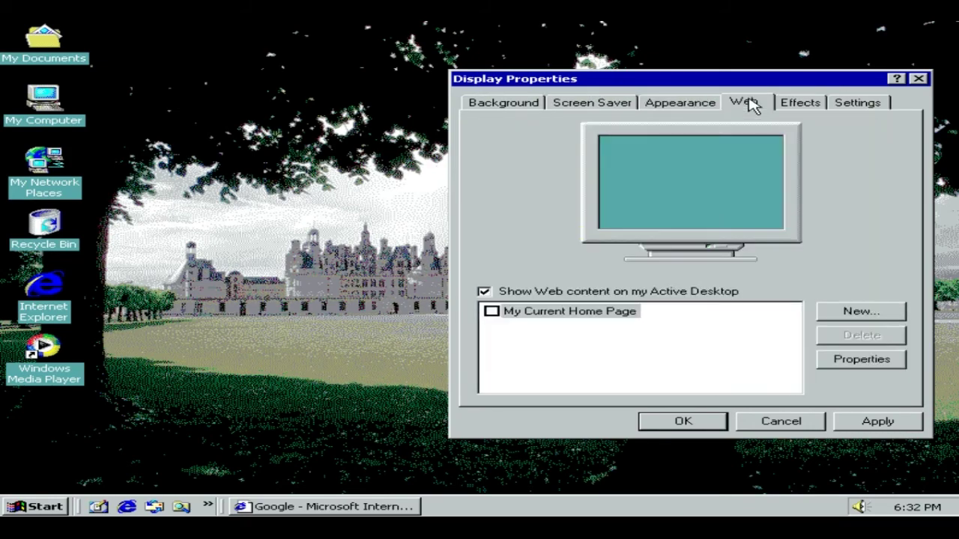
left_click(795, 104)
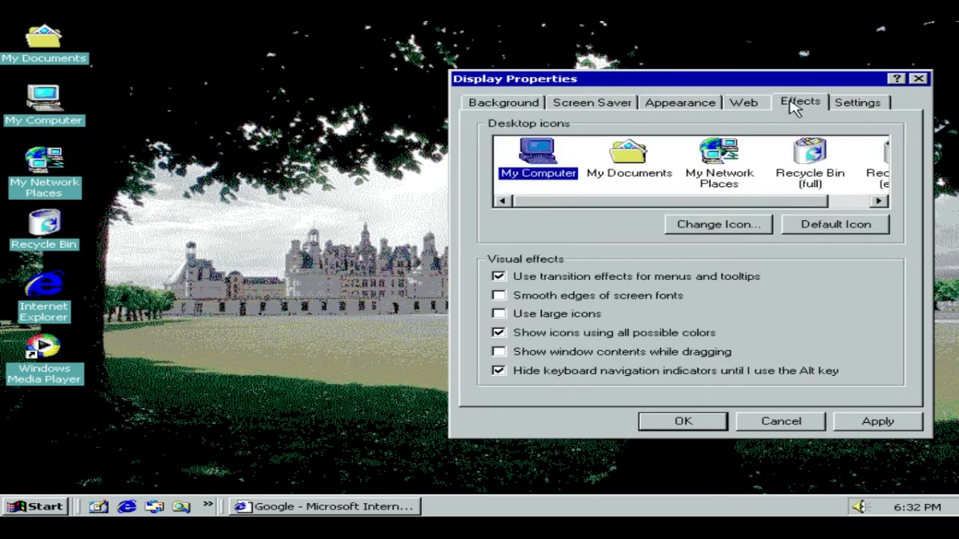
left_click(781, 421)
Search Google for obitnerd in Internet Explorer, allowing the information to be sent and suppressing that warning in future.
left_click(397, 506)
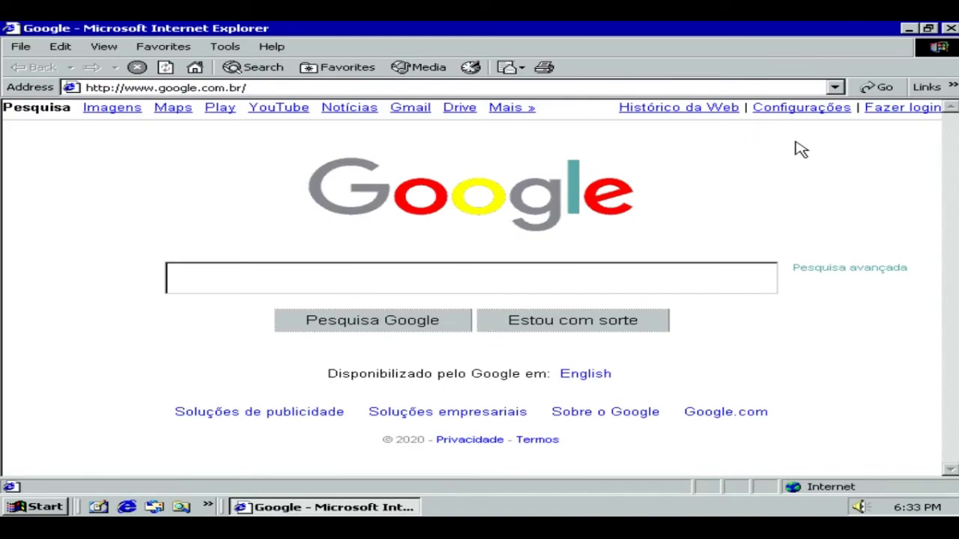
left_click(356, 285)
type("ob")
key("Return")
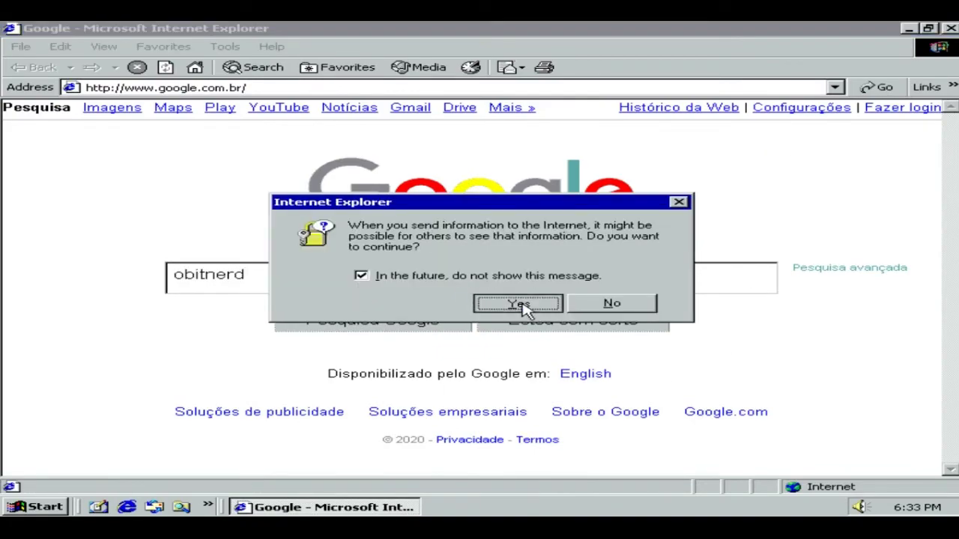
left_click(519, 303)
Look through the obitnerd search results and open the Obit Nerd YouTube channel result.
scroll(261, 338, "down", 15)
scroll(261, 335, "up", 15)
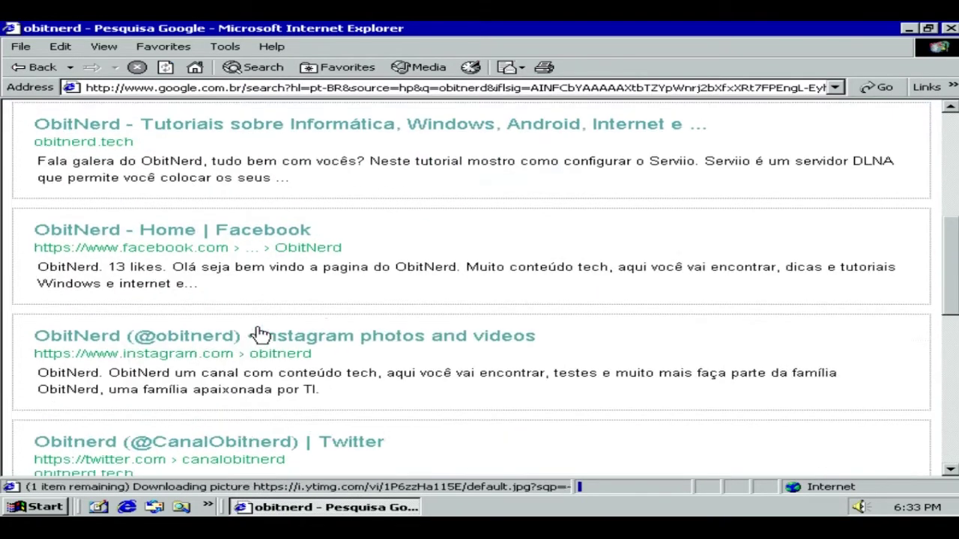
left_click(235, 257)
left_click(525, 283)
left_click(529, 306)
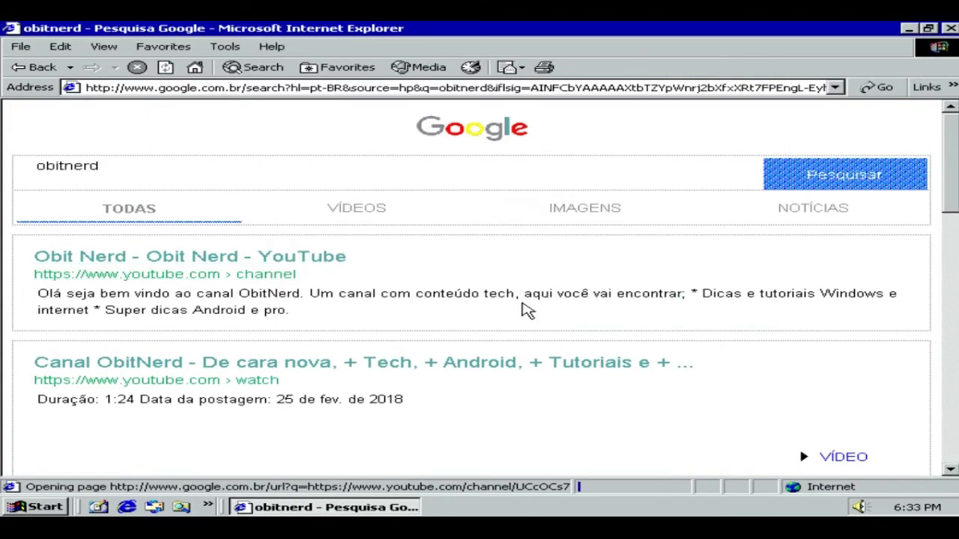
scroll(513, 407, "down", 20)
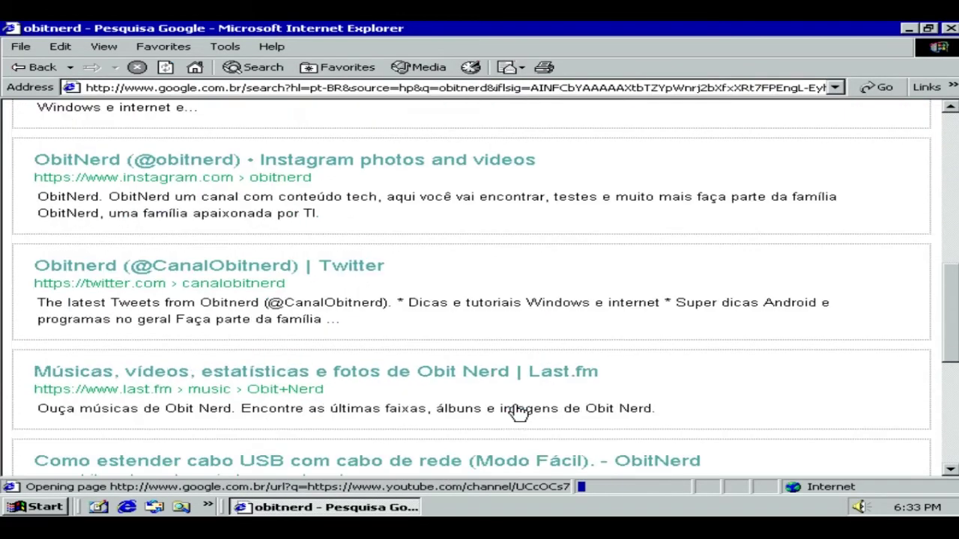
scroll(514, 407, "up", 20)
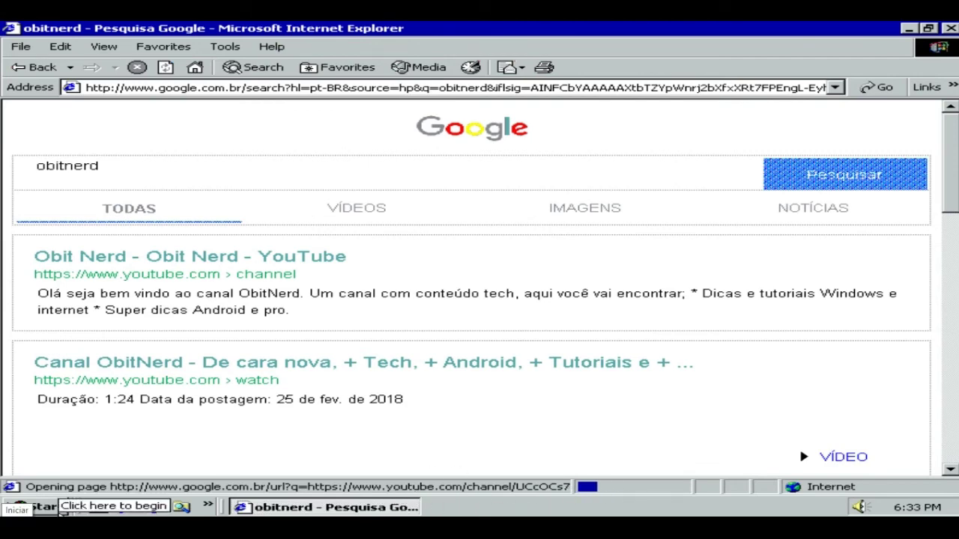
Open the Windows Update site in a maximized browser window.
left_click(53, 509)
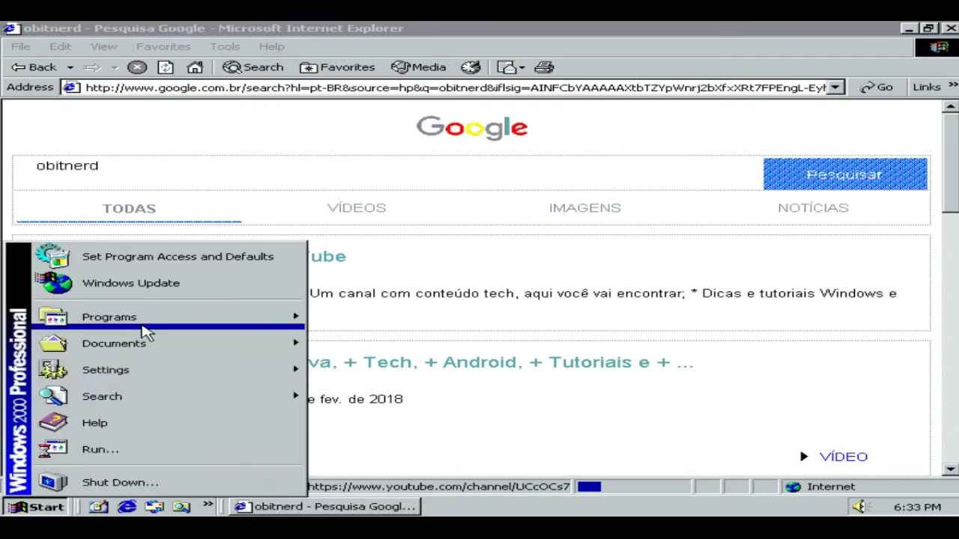
left_click(105, 292)
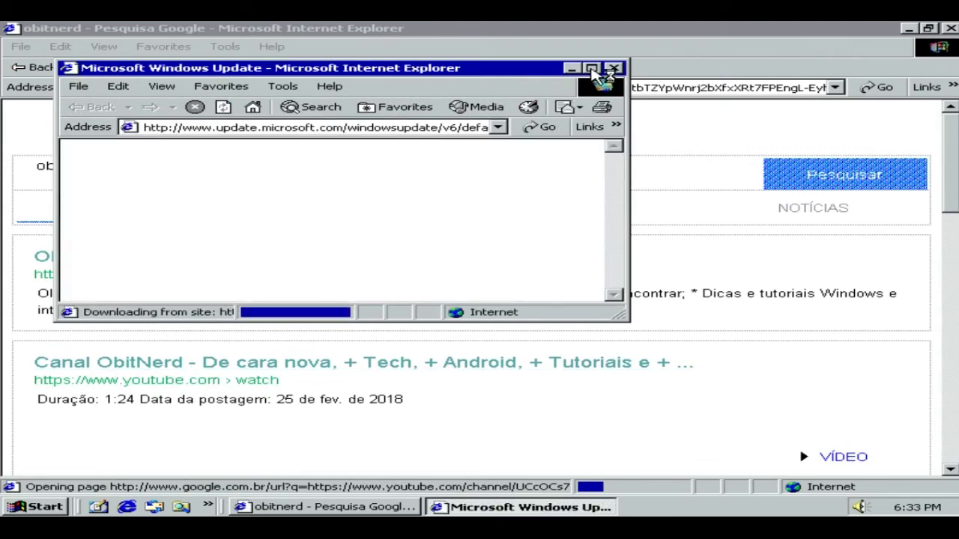
left_click(595, 70)
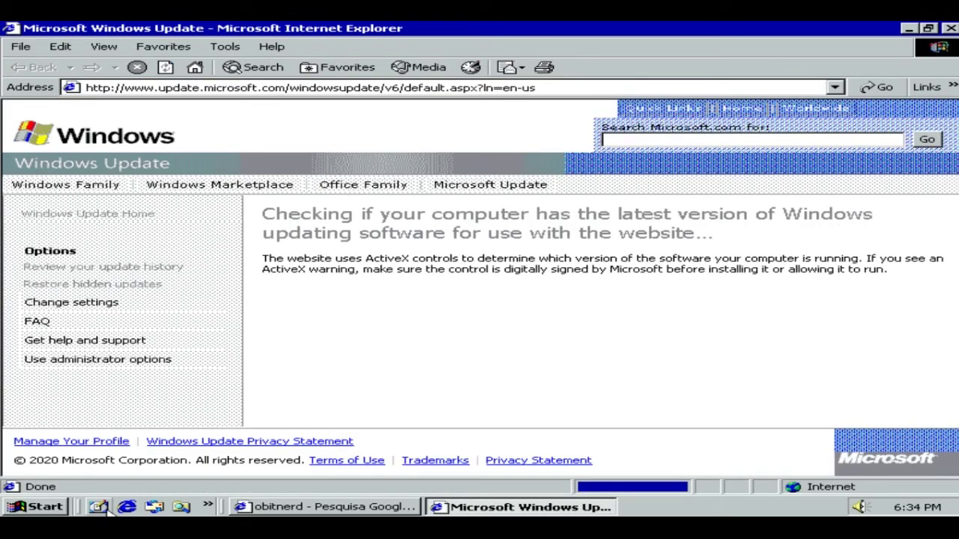
left_click(45, 507)
mouse_move(143, 328)
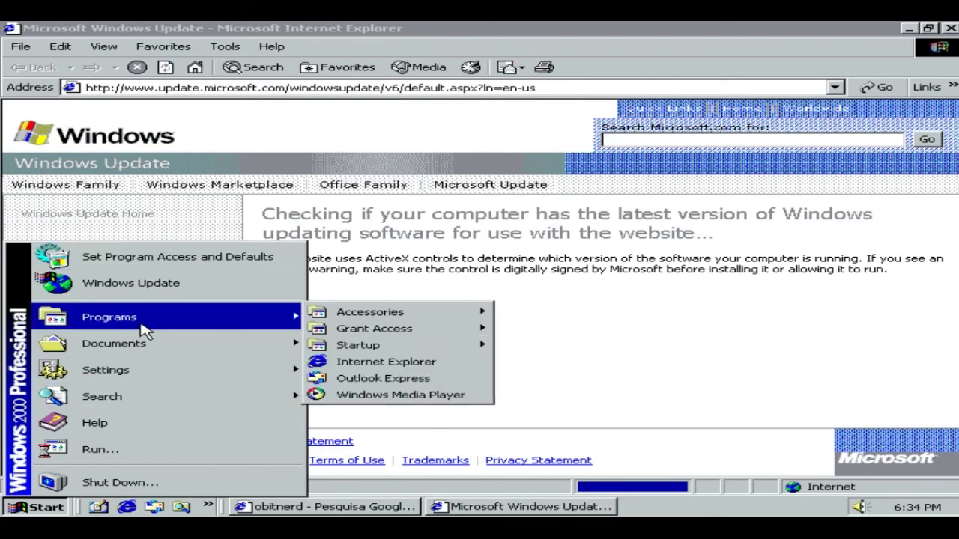
left_click(244, 450)
type("cmd")
key("Return")
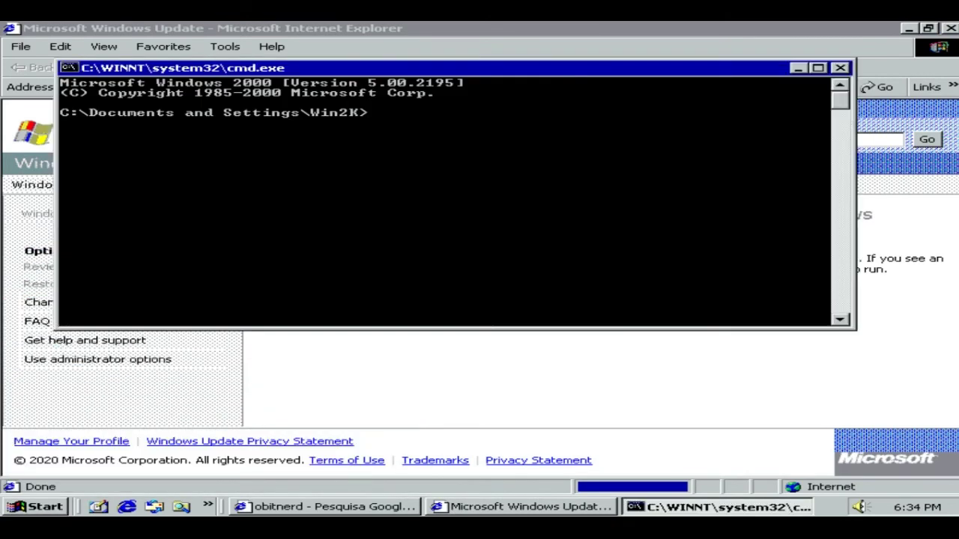
type("ping www.google.com.br")
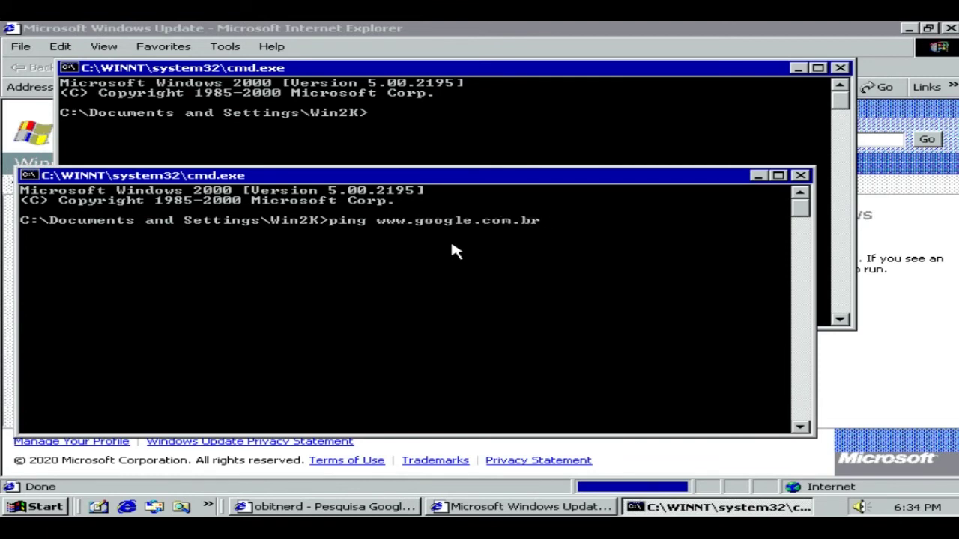
key("Return")
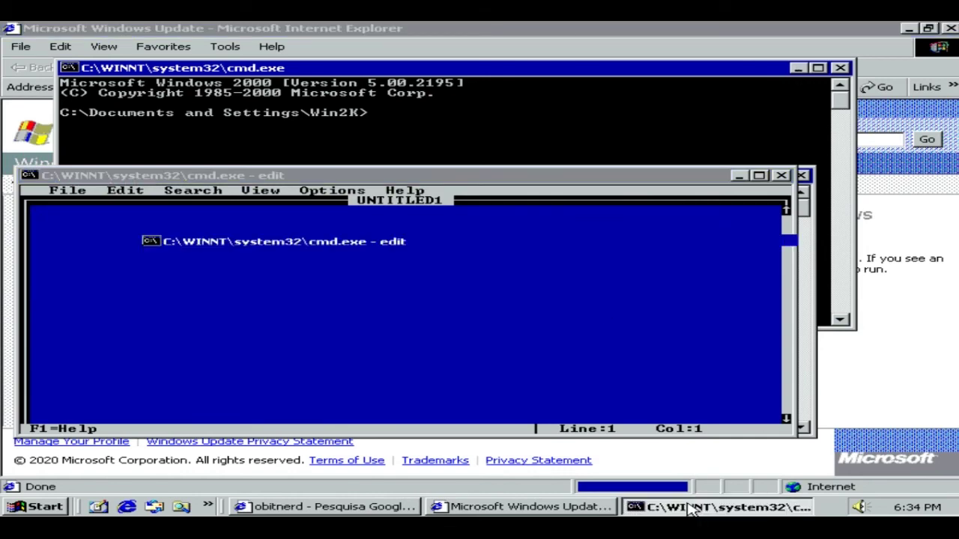
Try to close the command window running edit and move it lower on the desktop.
left_click(781, 176)
left_click(614, 334)
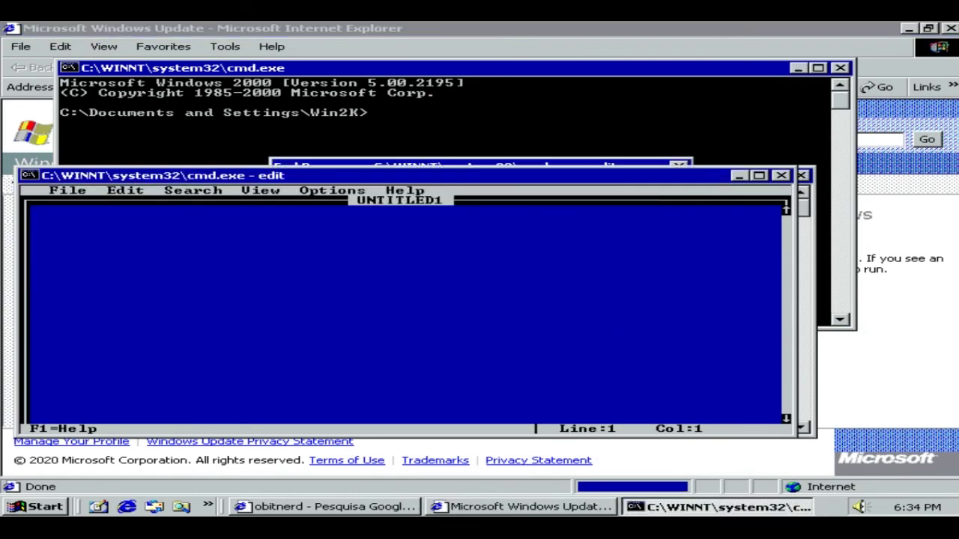
left_click_drag(355, 171, 391, 250)
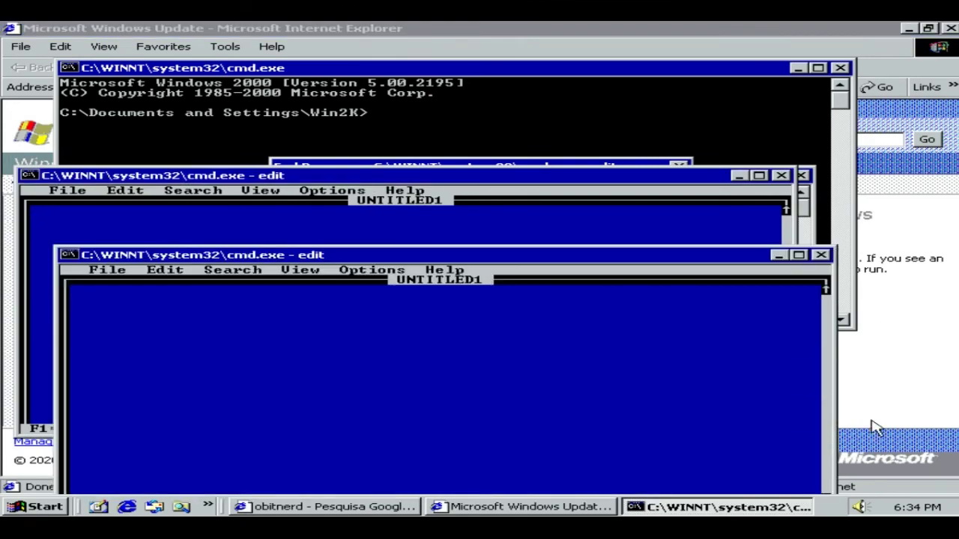
Open Windows Task Manager and end the Microsoft Windows Update browser task.
right_click(838, 510)
left_click(723, 479)
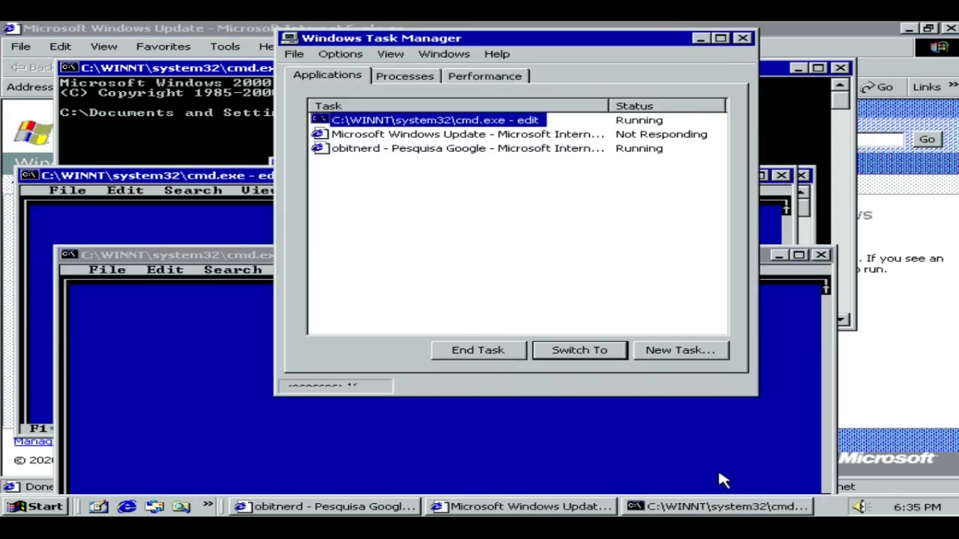
left_click(458, 133)
left_click(477, 349)
left_click(533, 335)
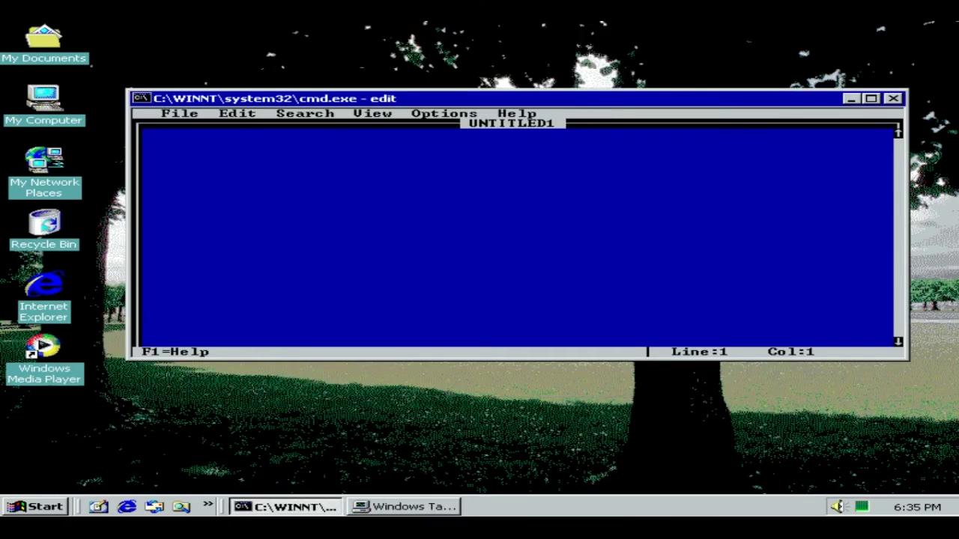
Open the Solitaire game from the installed accessories.
left_click(38, 507)
mouse_move(261, 327)
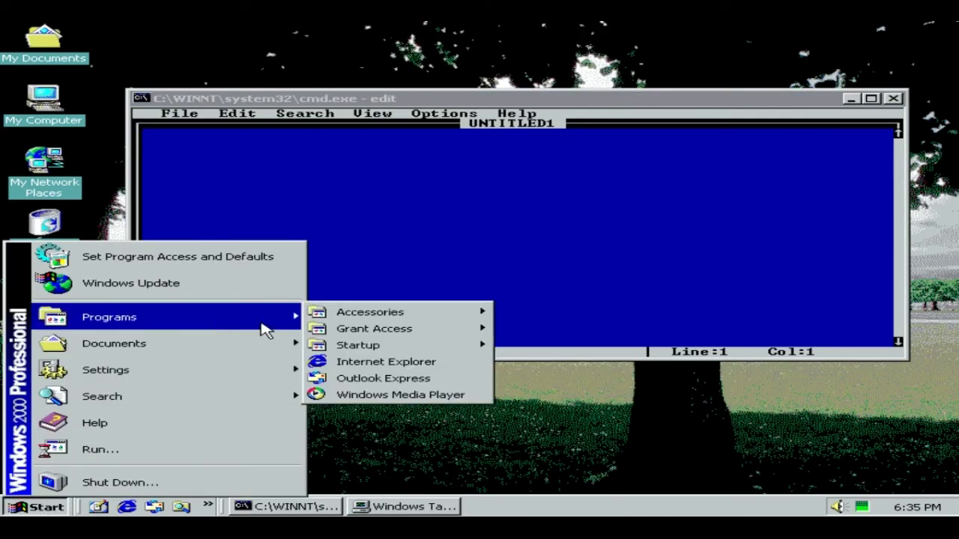
mouse_move(439, 323)
mouse_move(597, 153)
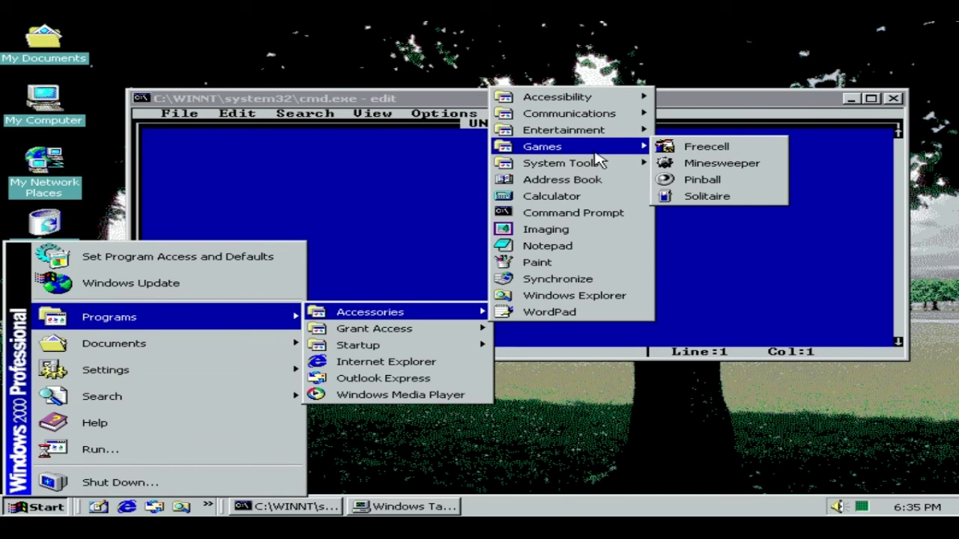
left_click(723, 195)
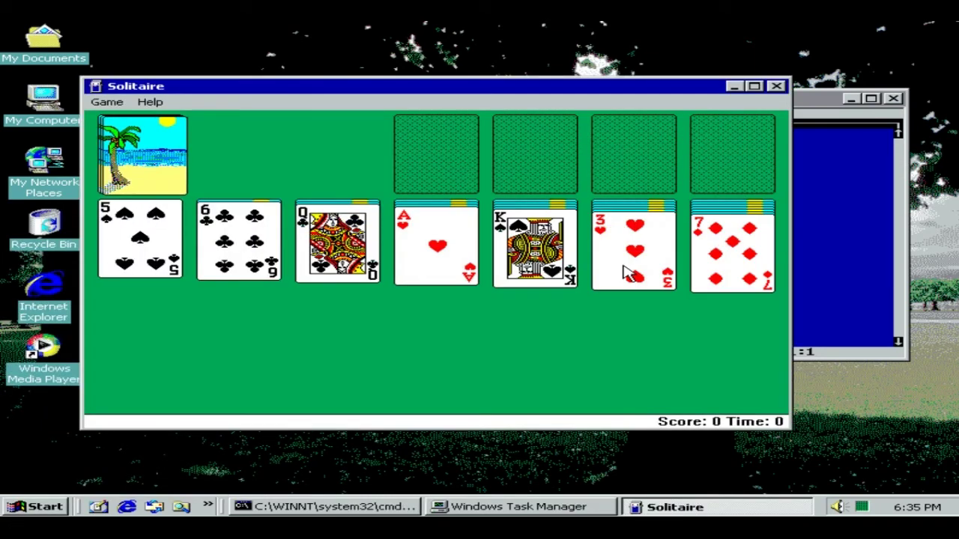
Open Calculator from the installed accessories.
left_click(23, 507)
mouse_move(261, 328)
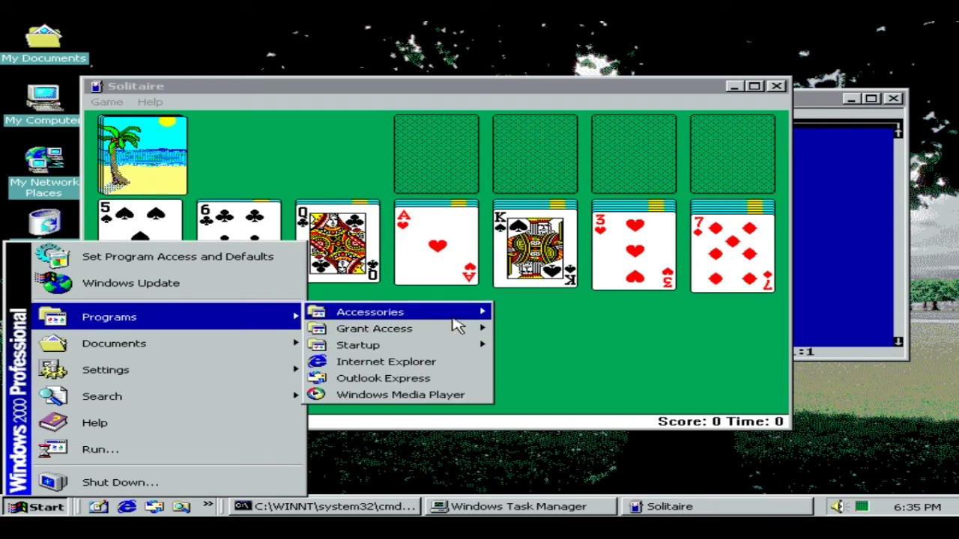
mouse_move(456, 327)
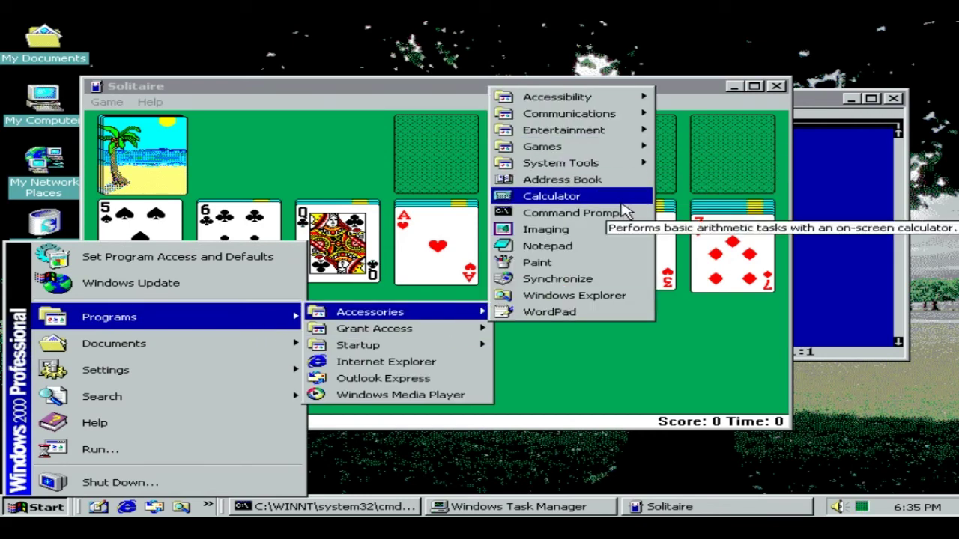
left_click(584, 199)
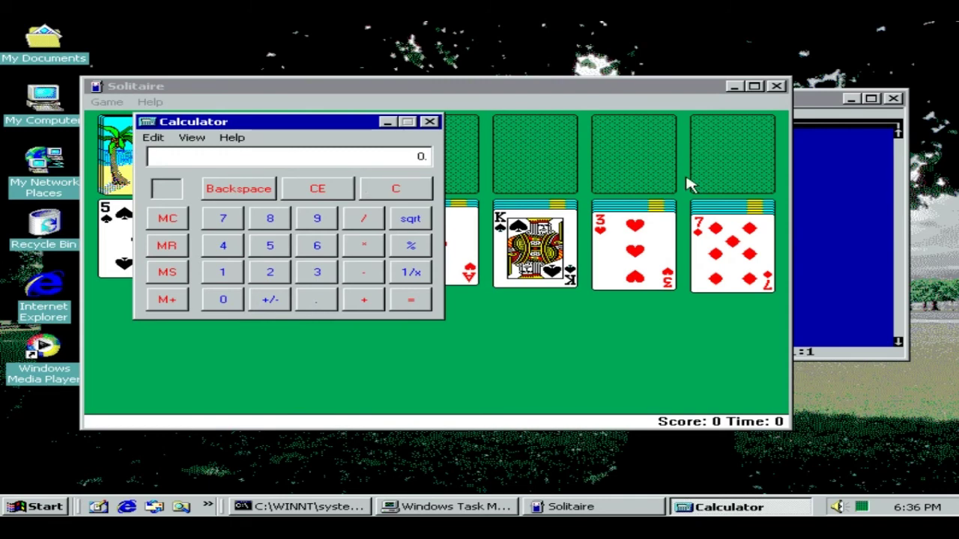
left_click(33, 506)
mouse_move(267, 317)
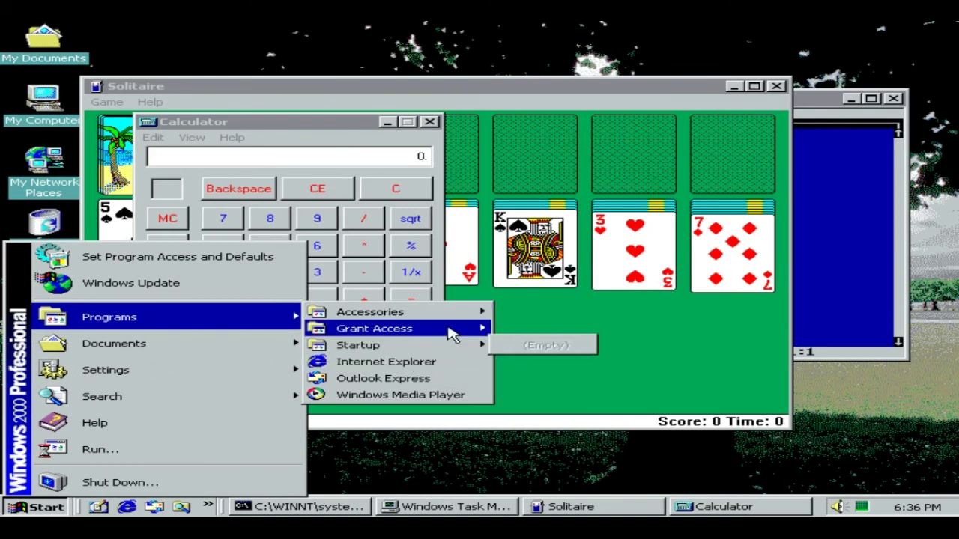
mouse_move(459, 319)
mouse_move(621, 102)
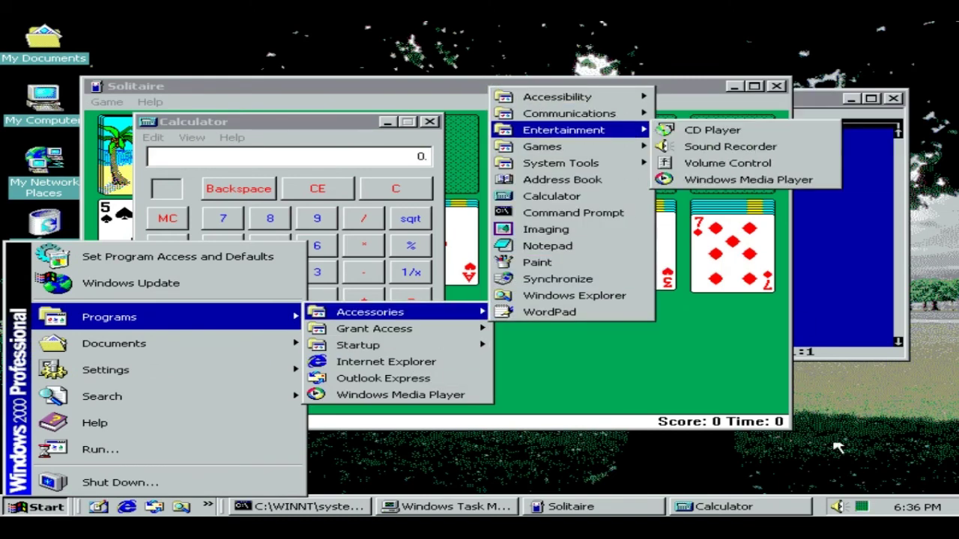
left_click(848, 461)
left_click(872, 342)
Show the general System Properties of My Computer and move the dialog clear of the open windows' left part.
right_click(54, 101)
left_click(98, 240)
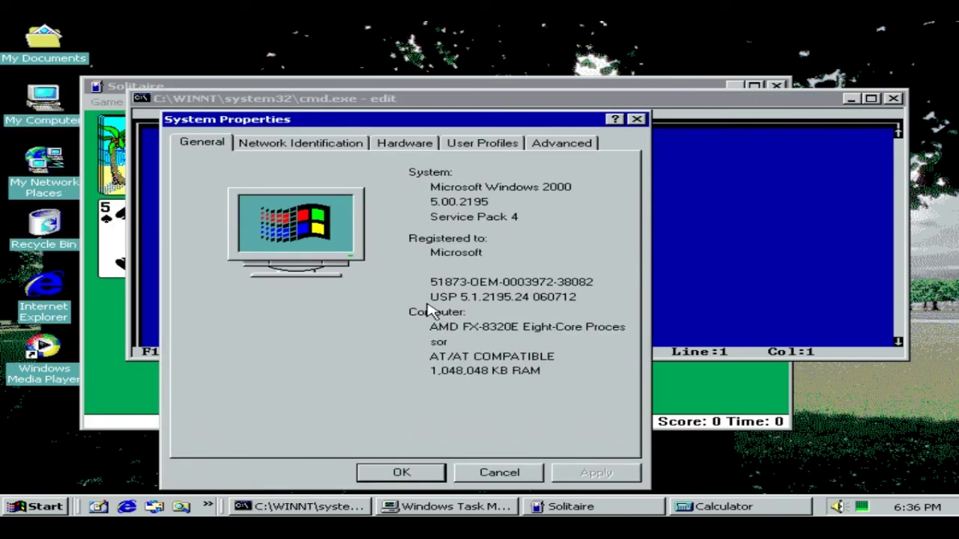
left_click_drag(524, 127, 753, 90)
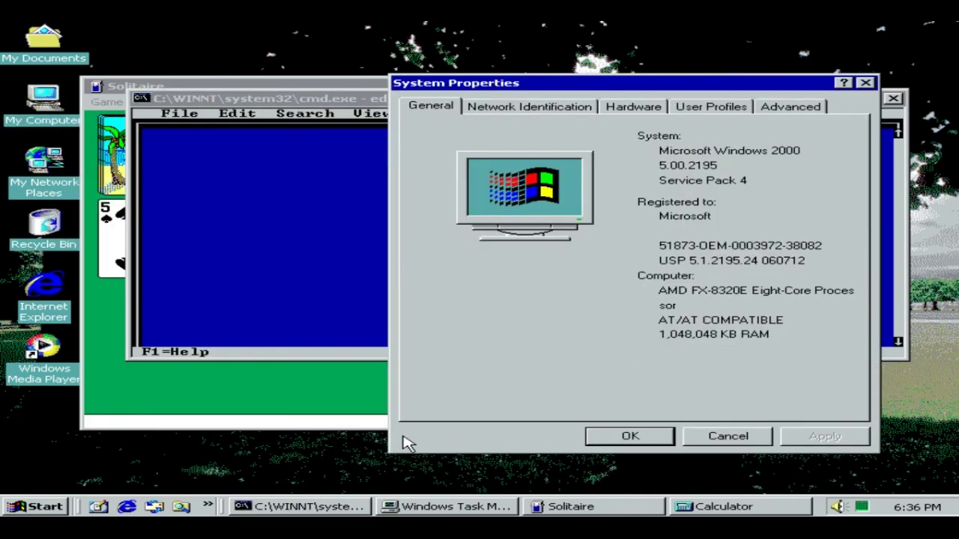
Set the Local Area Connection to show its icon in the taskbar when connected, and close the Network and Dial-up Connections window.
left_click(37, 507)
left_click(359, 377)
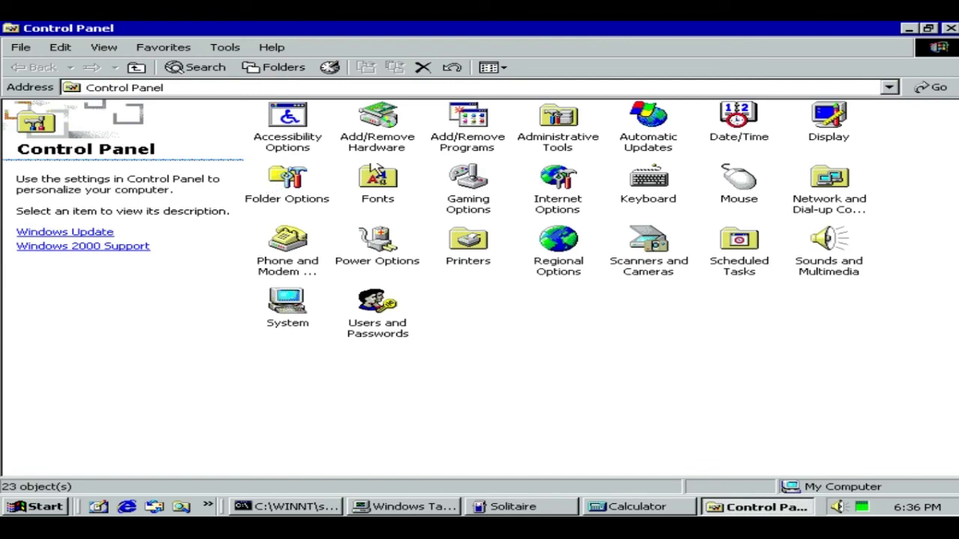
double_click(827, 181)
right_click(378, 133)
left_click(413, 236)
left_click(169, 338)
left_click(353, 376)
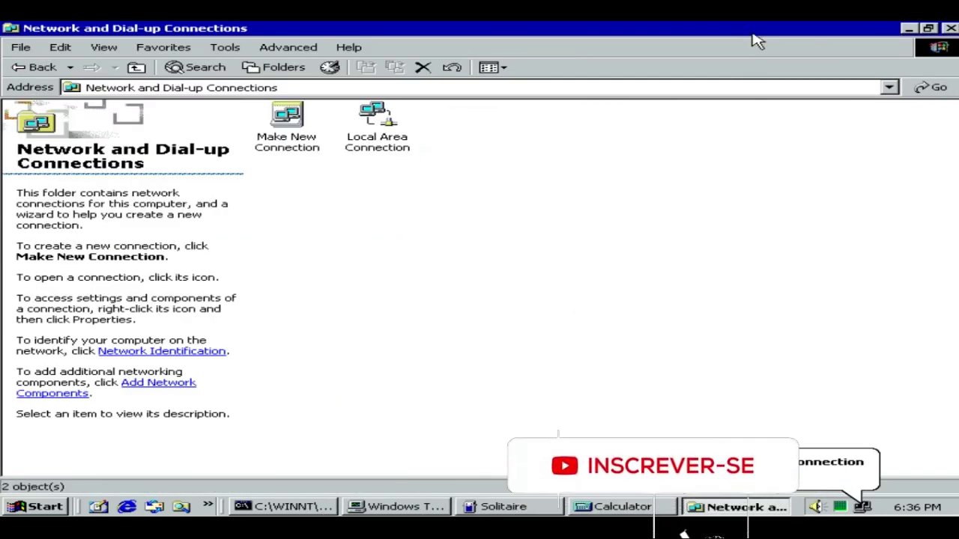
left_click(950, 28)
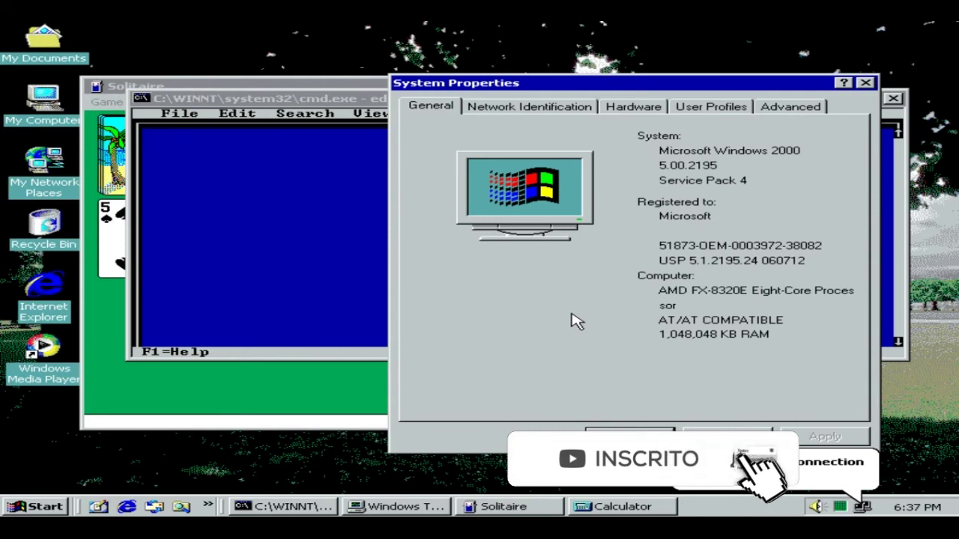